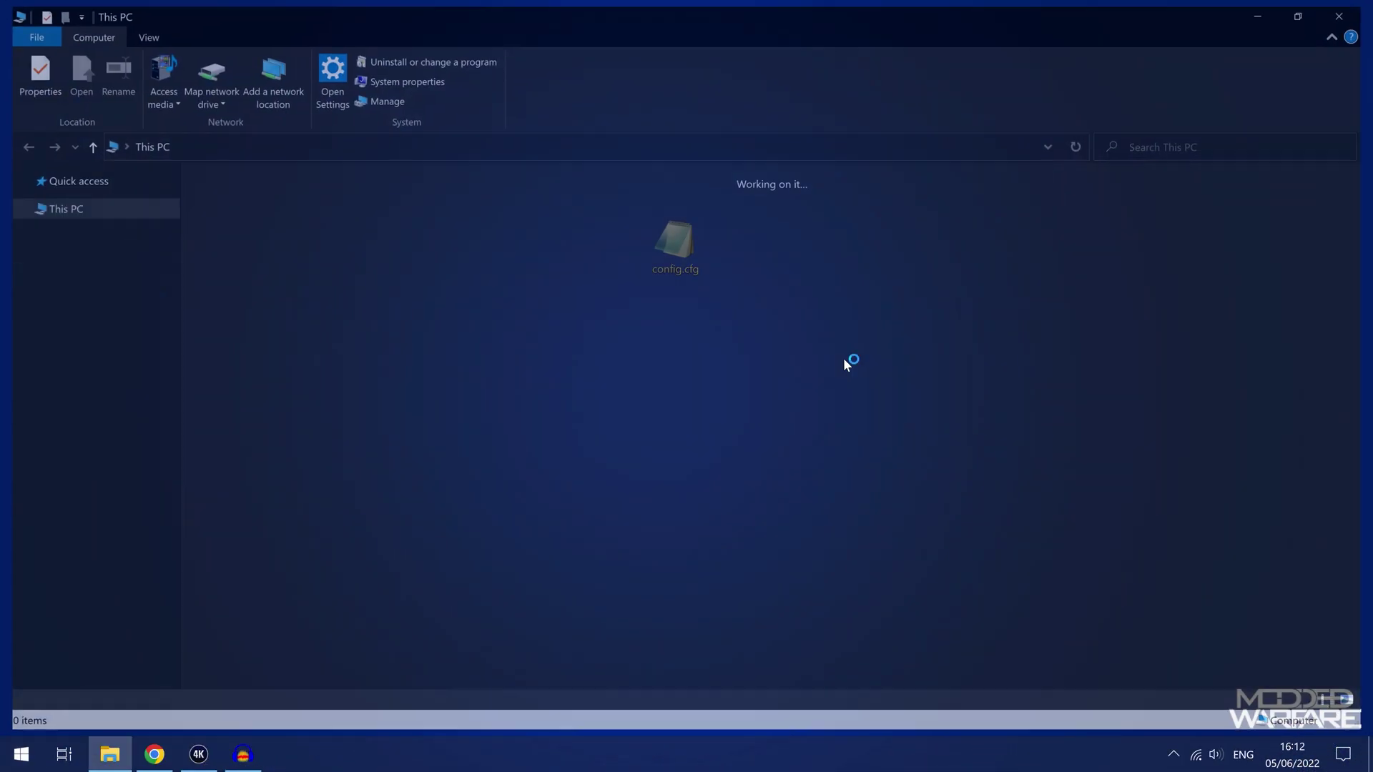
- Format the USB (J:) drive with the exFAT file system, confirming the data erase
{"action": "left_click", "coordinate": [754, 392]}
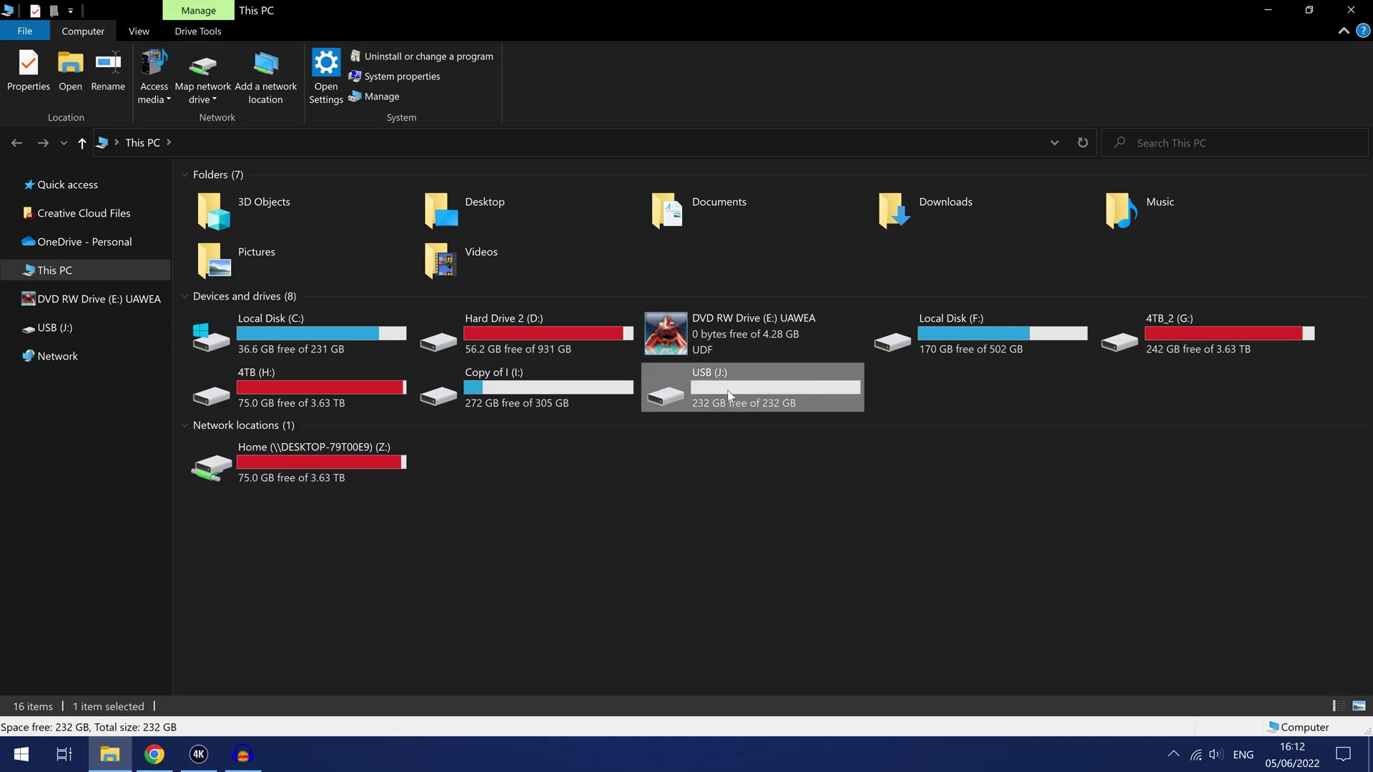
{"action": "right_click", "coordinate": [756, 384]}
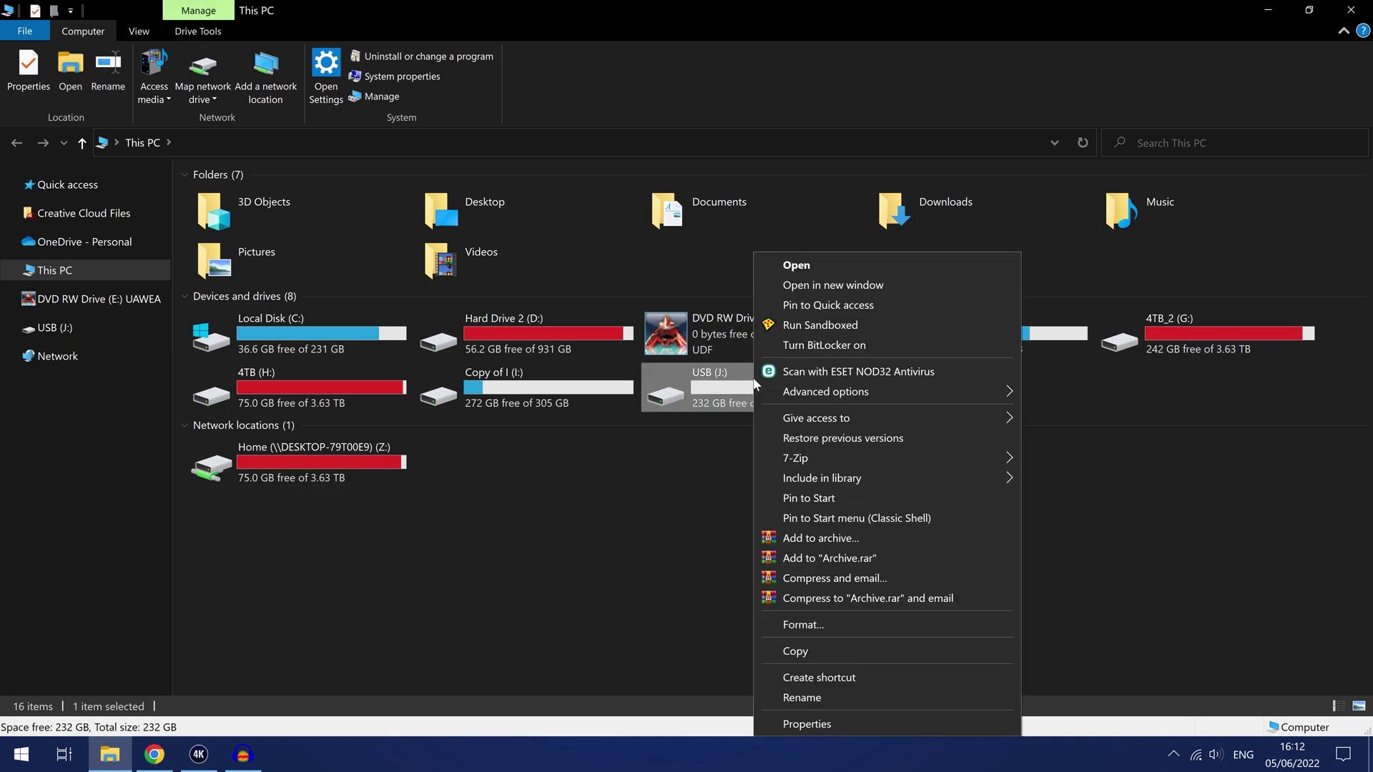
{"action": "left_click", "coordinate": [814, 628]}
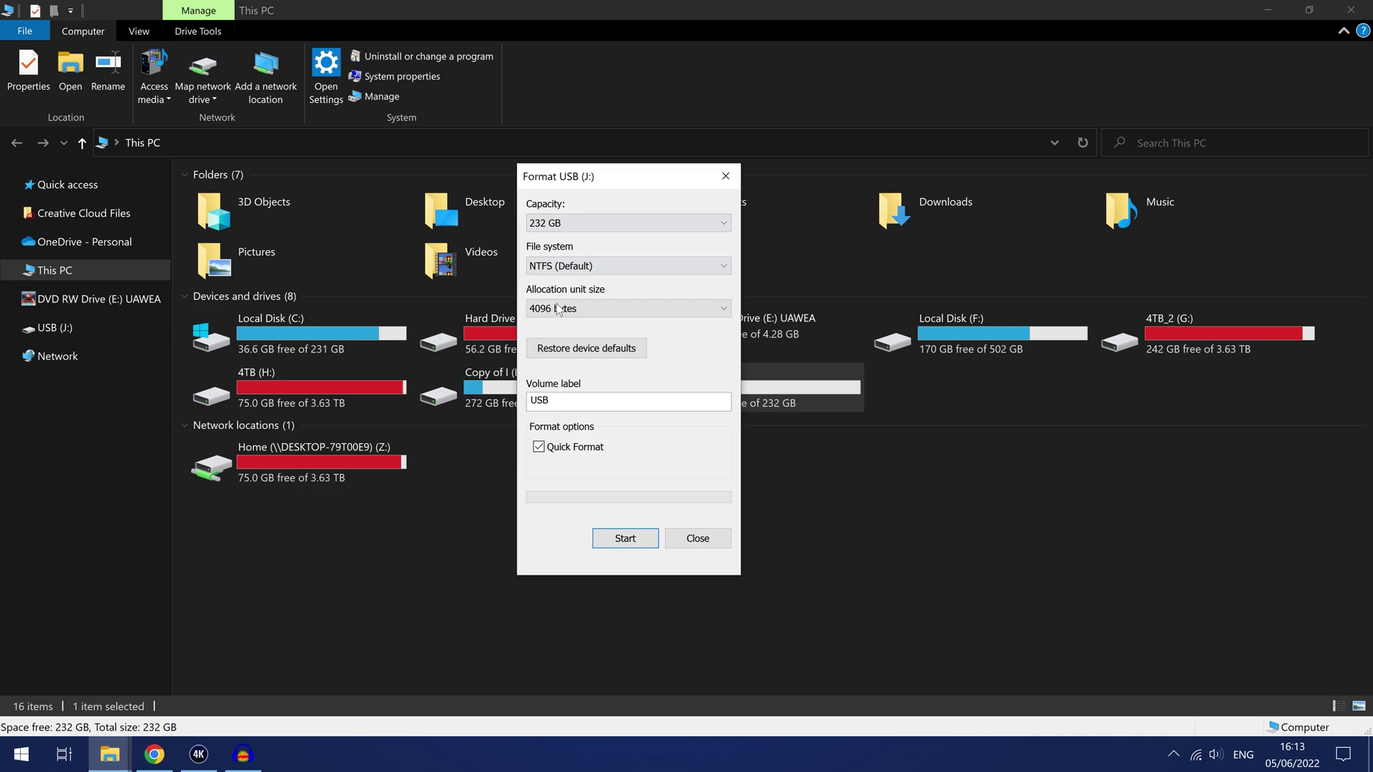
{"action": "left_click", "coordinate": [583, 266]}
{"action": "left_click", "coordinate": [572, 294]}
{"action": "left_click", "coordinate": [632, 541]}
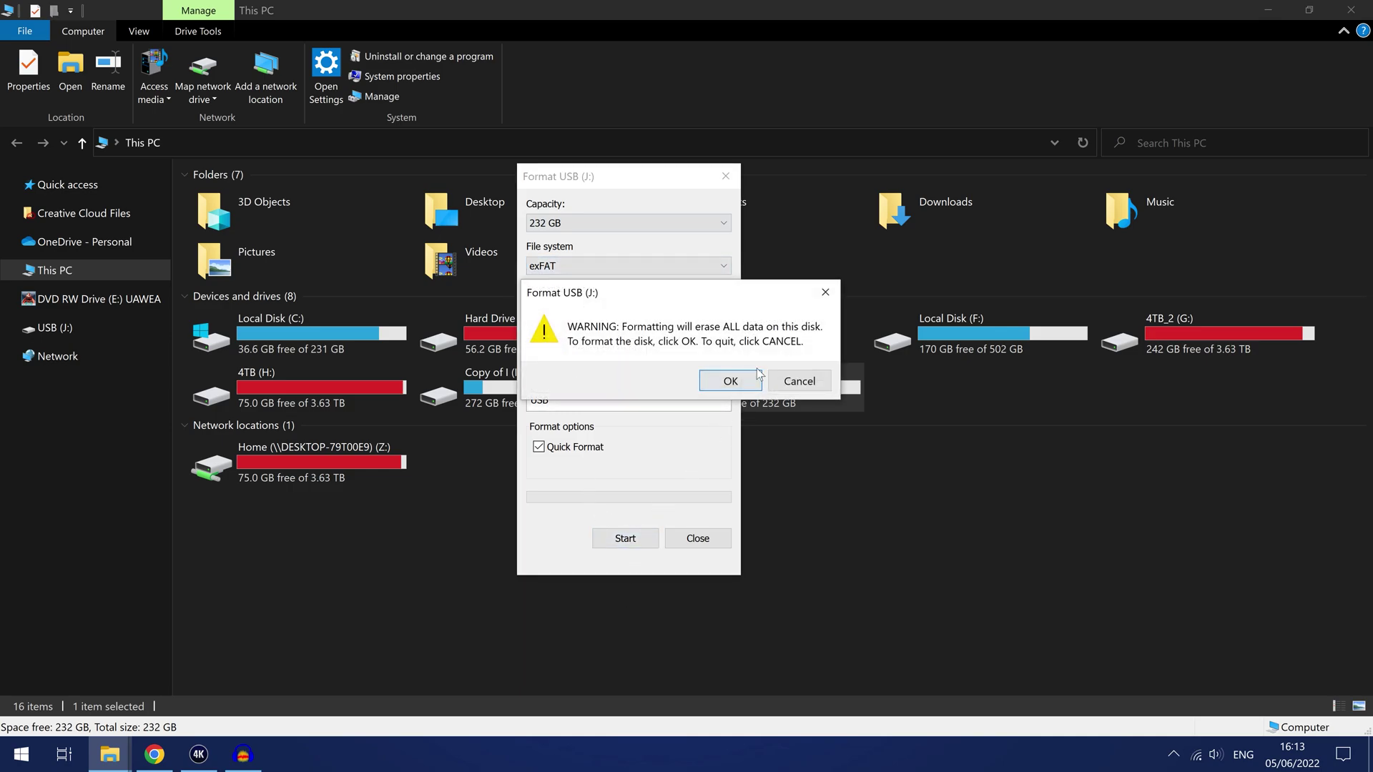
{"action": "left_click", "coordinate": [731, 381]}
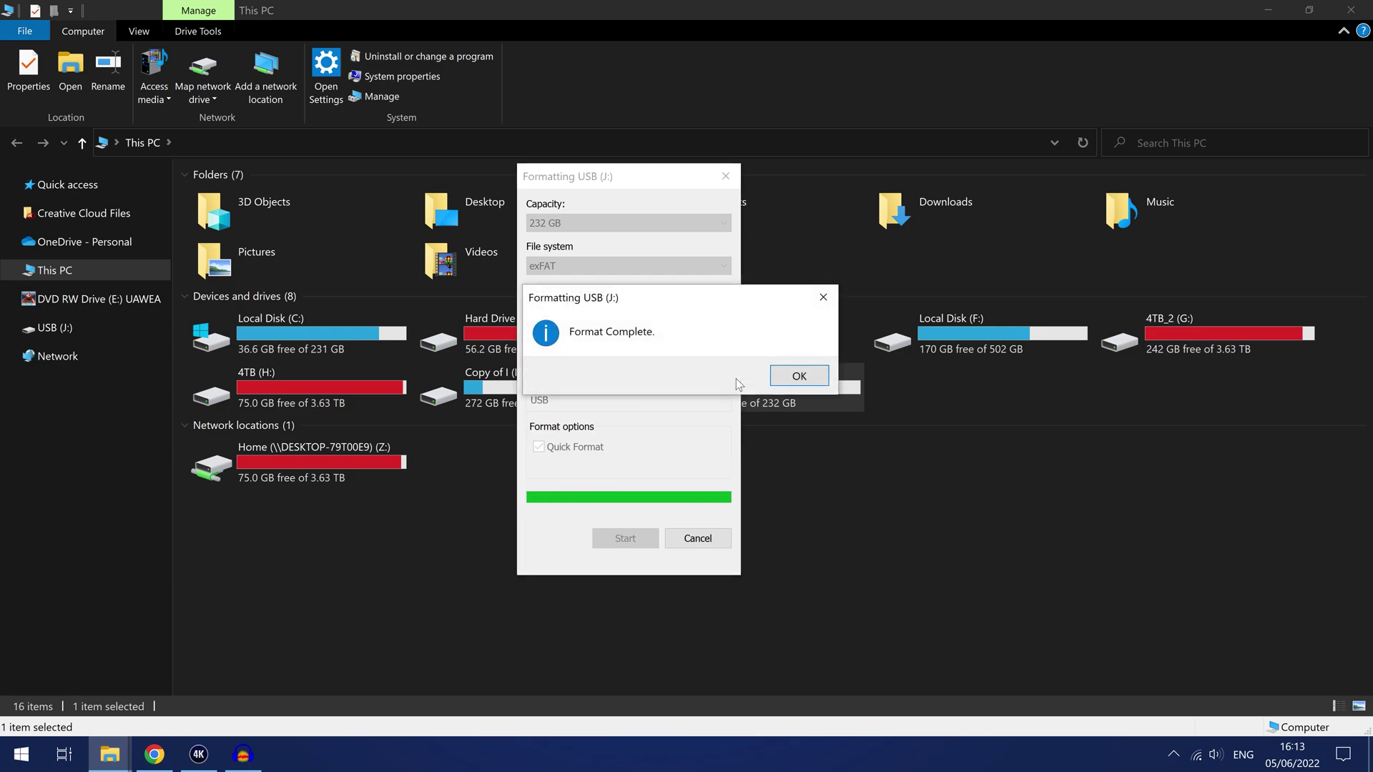
{"action": "left_click", "coordinate": [879, 275]}
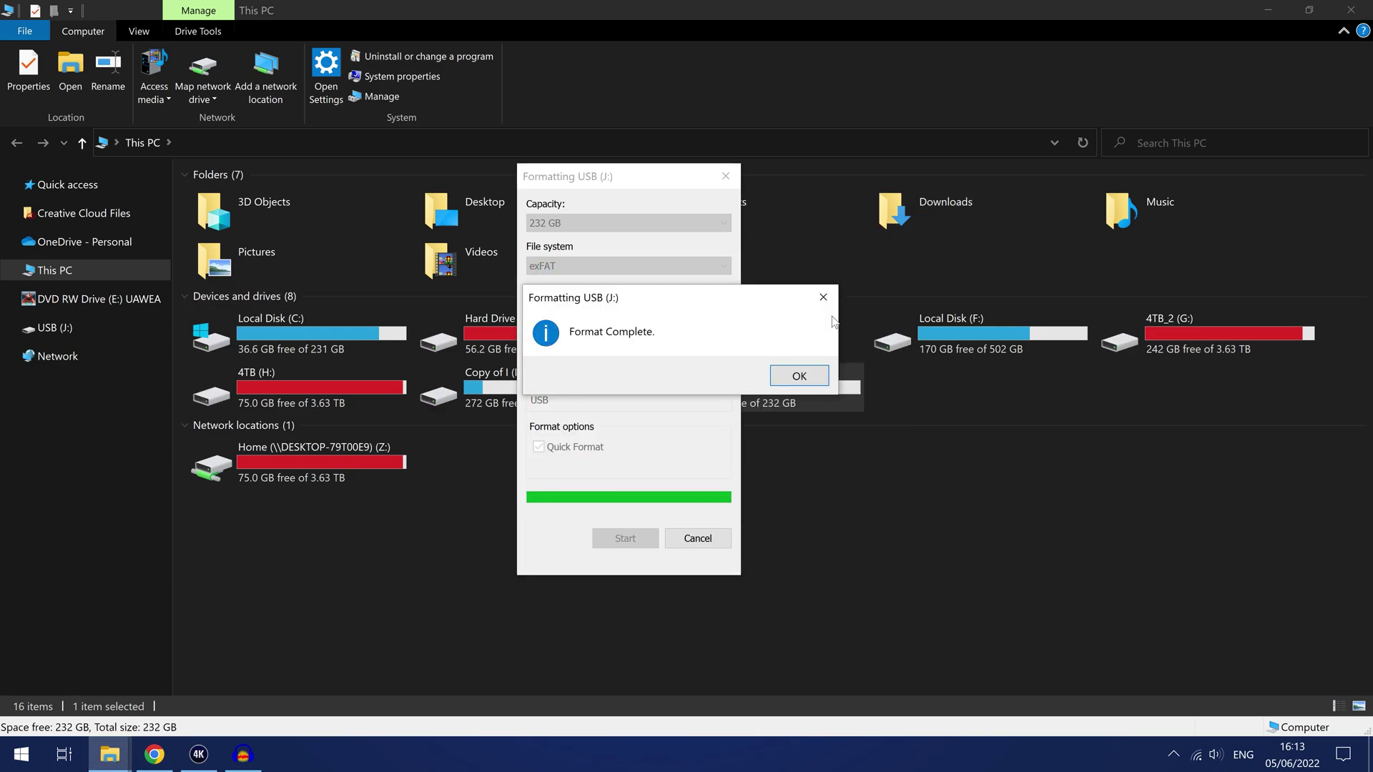
{"action": "left_click", "coordinate": [798, 377]}
{"action": "left_click", "coordinate": [726, 174]}
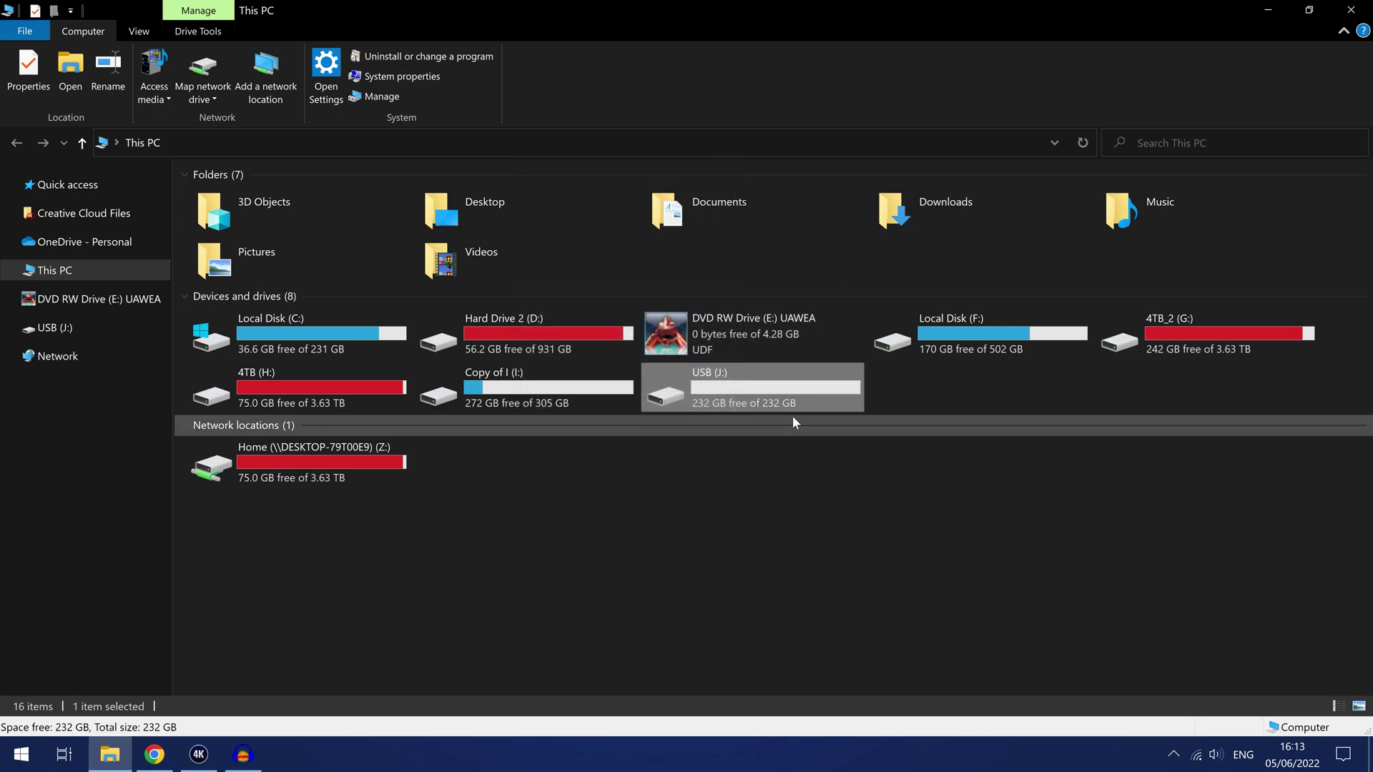
- Check the USB (J:) drive's properties, then open its empty root folder
{"action": "right_click", "coordinate": [774, 405]}
{"action": "left_click", "coordinate": [808, 728]}
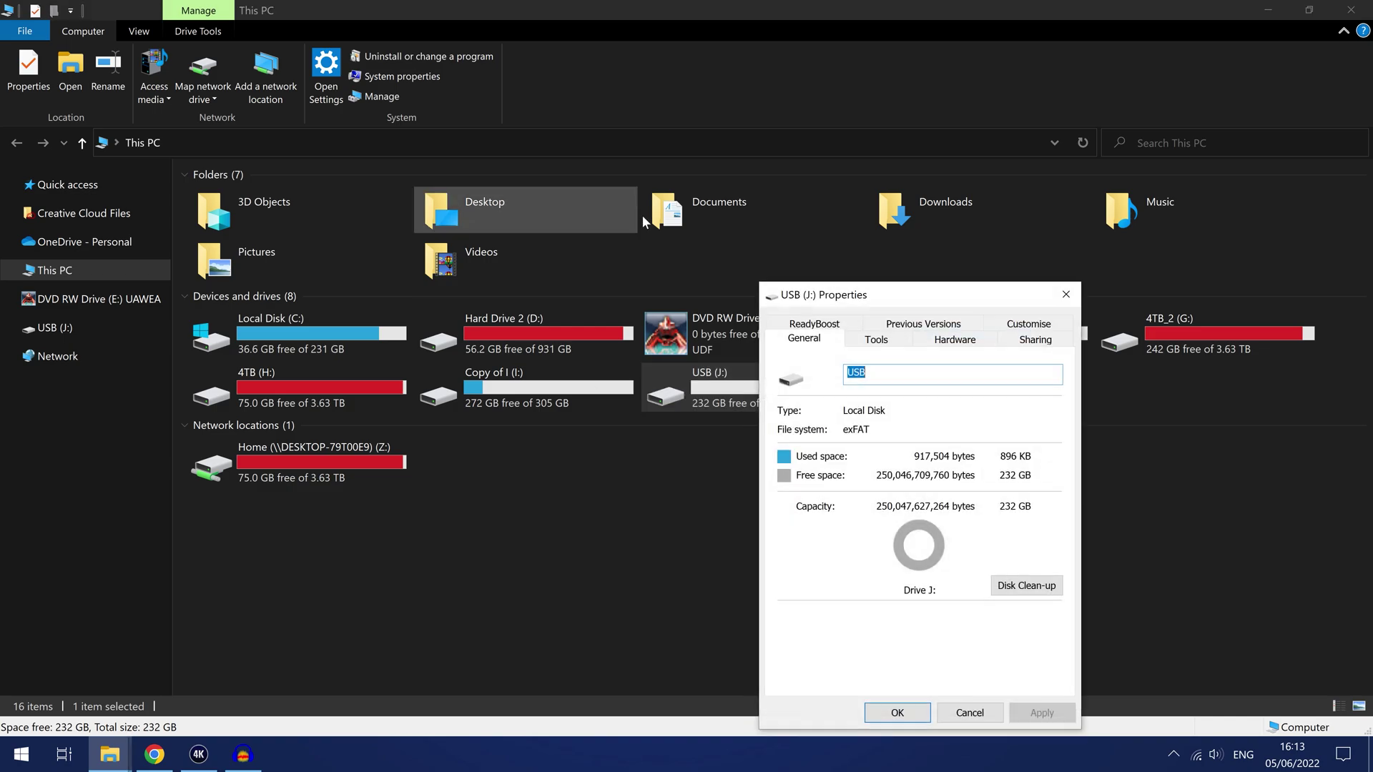
{"action": "left_click_drag", "start_coordinate": [849, 313], "coordinate": [636, 226]}
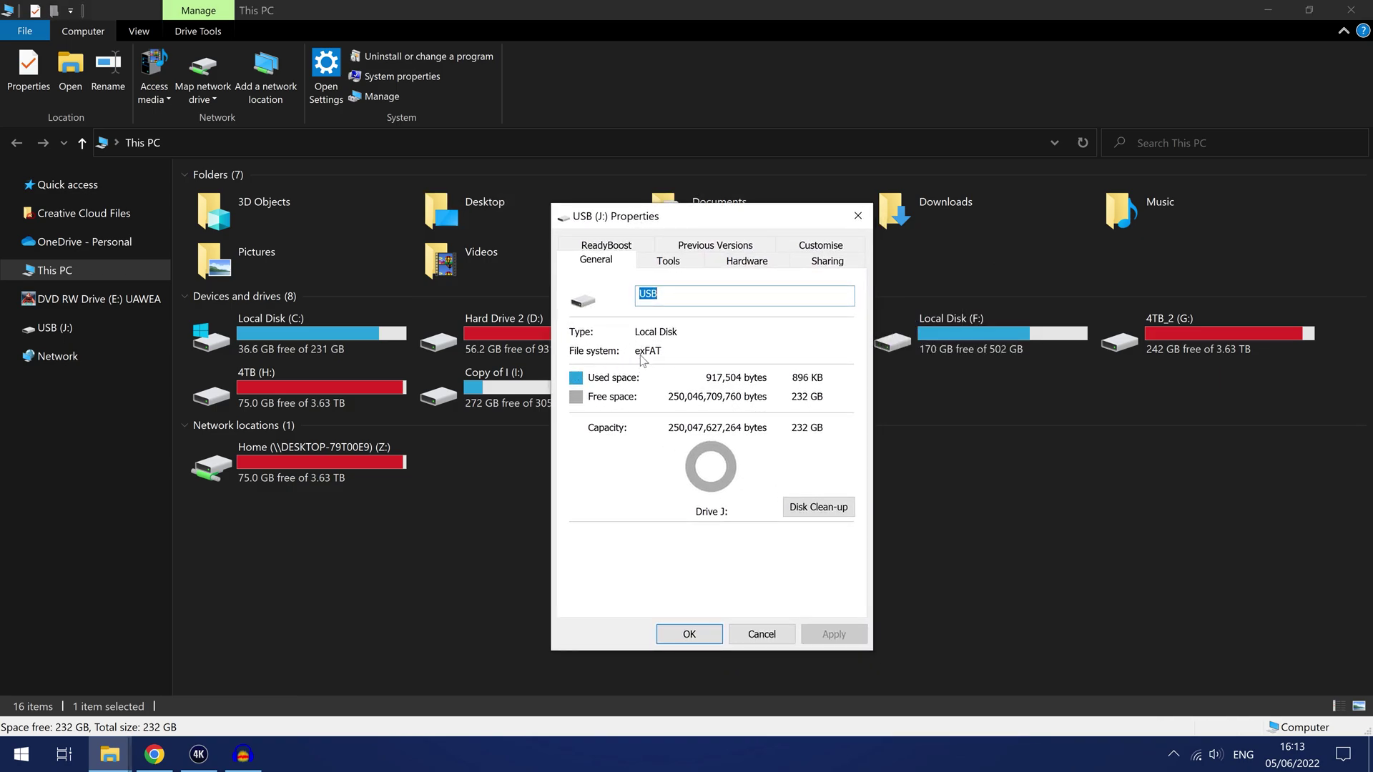
{"action": "left_click", "coordinate": [857, 225]}
{"action": "double_click", "coordinate": [742, 400]}
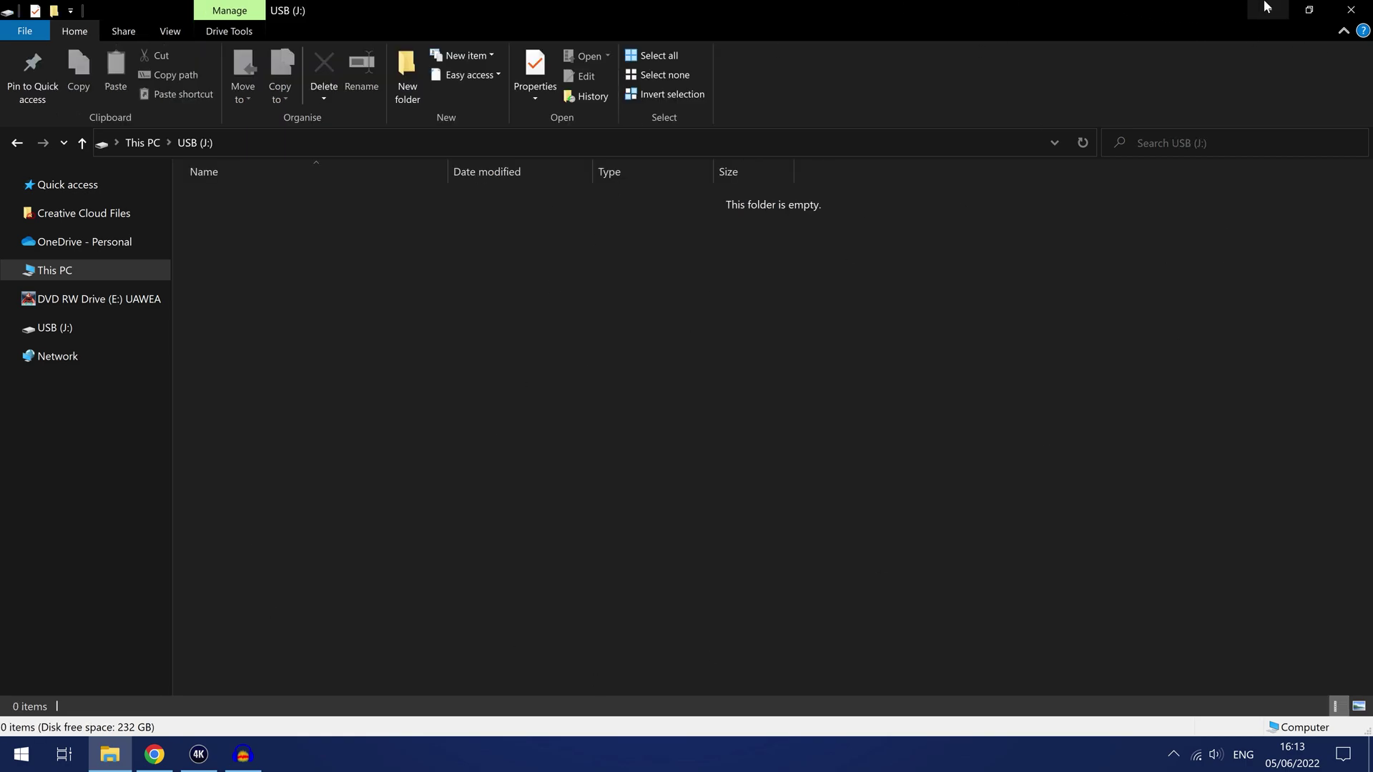
- Bring up the PKG-BackUP v1.1 GitHub release page in Chrome and scroll to its Assets list
{"action": "left_click", "coordinate": [155, 759]}
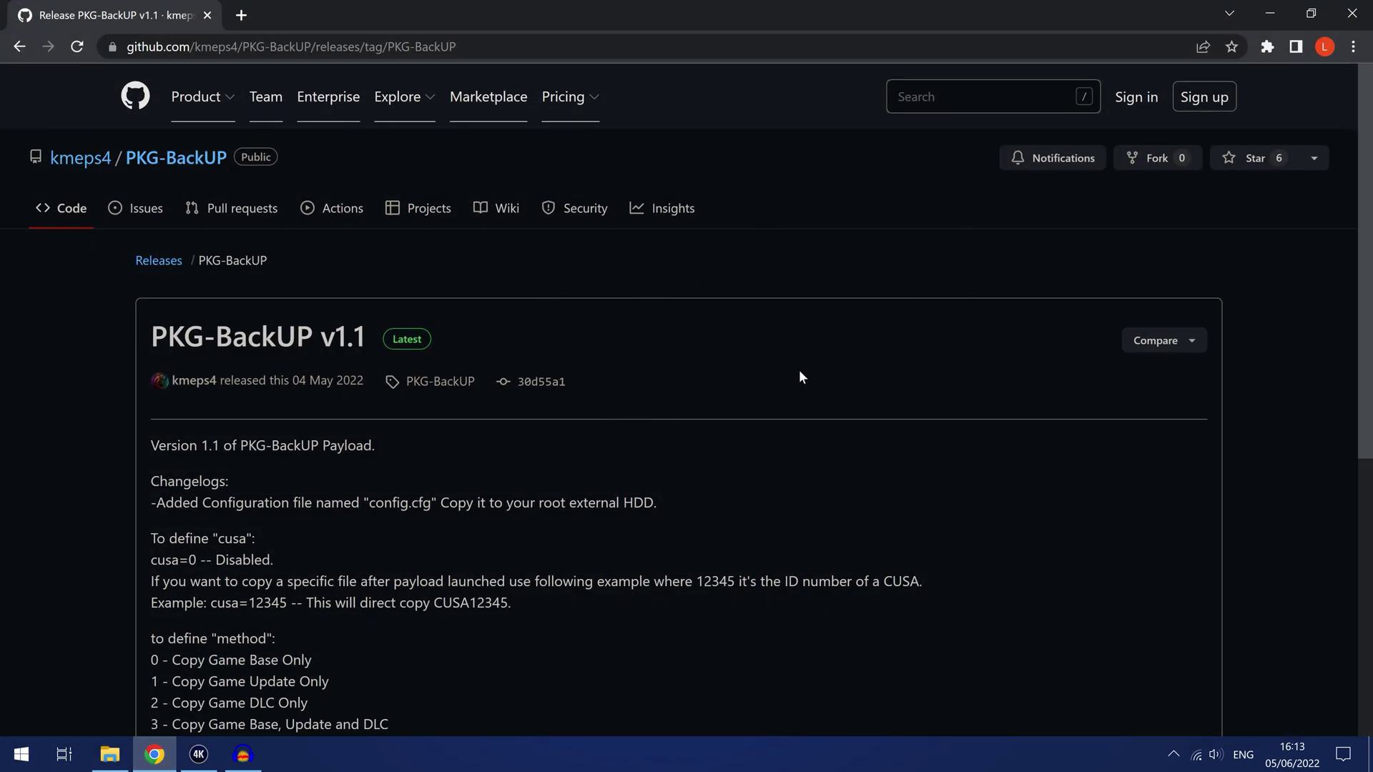
{"action": "scroll", "coordinate": [612, 472], "scroll_direction": "down", "scroll_amount": 3}
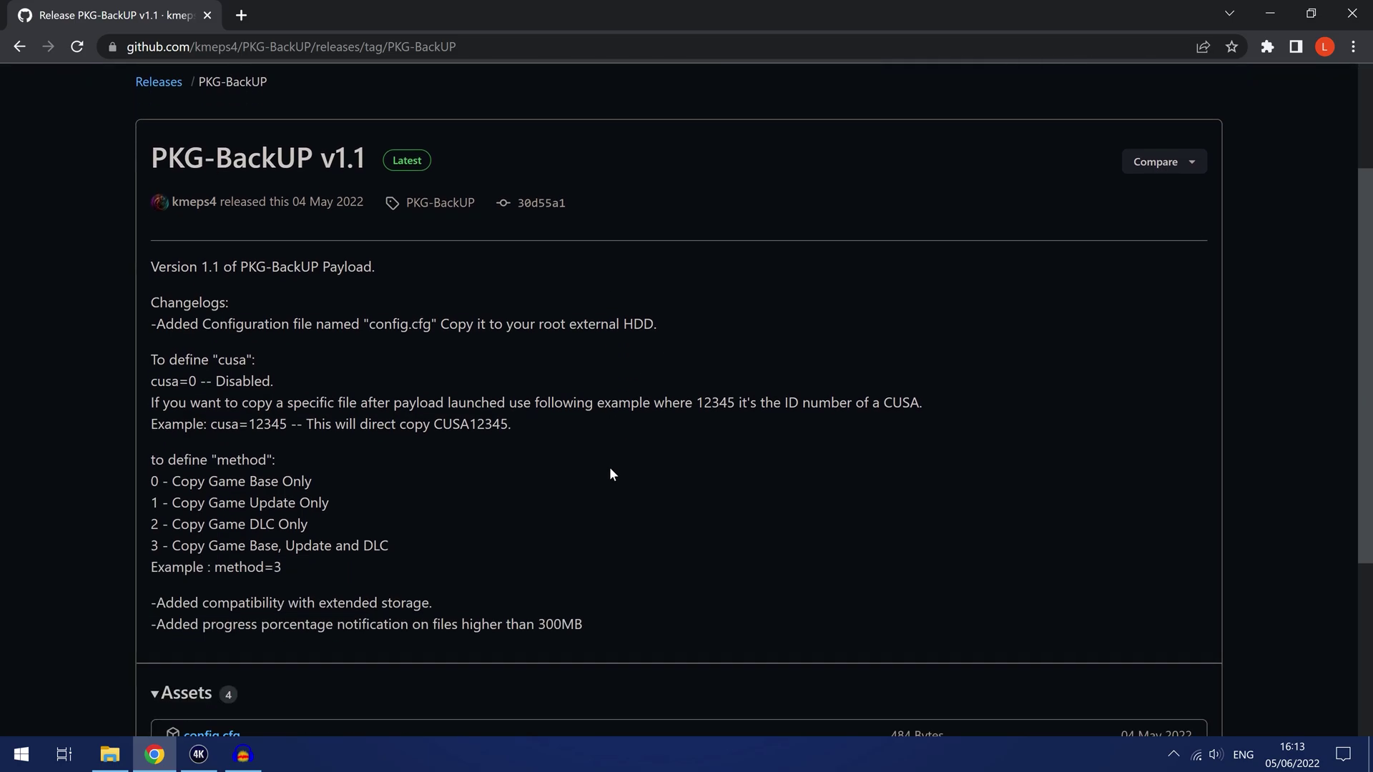
{"action": "scroll", "coordinate": [134, 354], "scroll_direction": "down", "scroll_amount": 4}
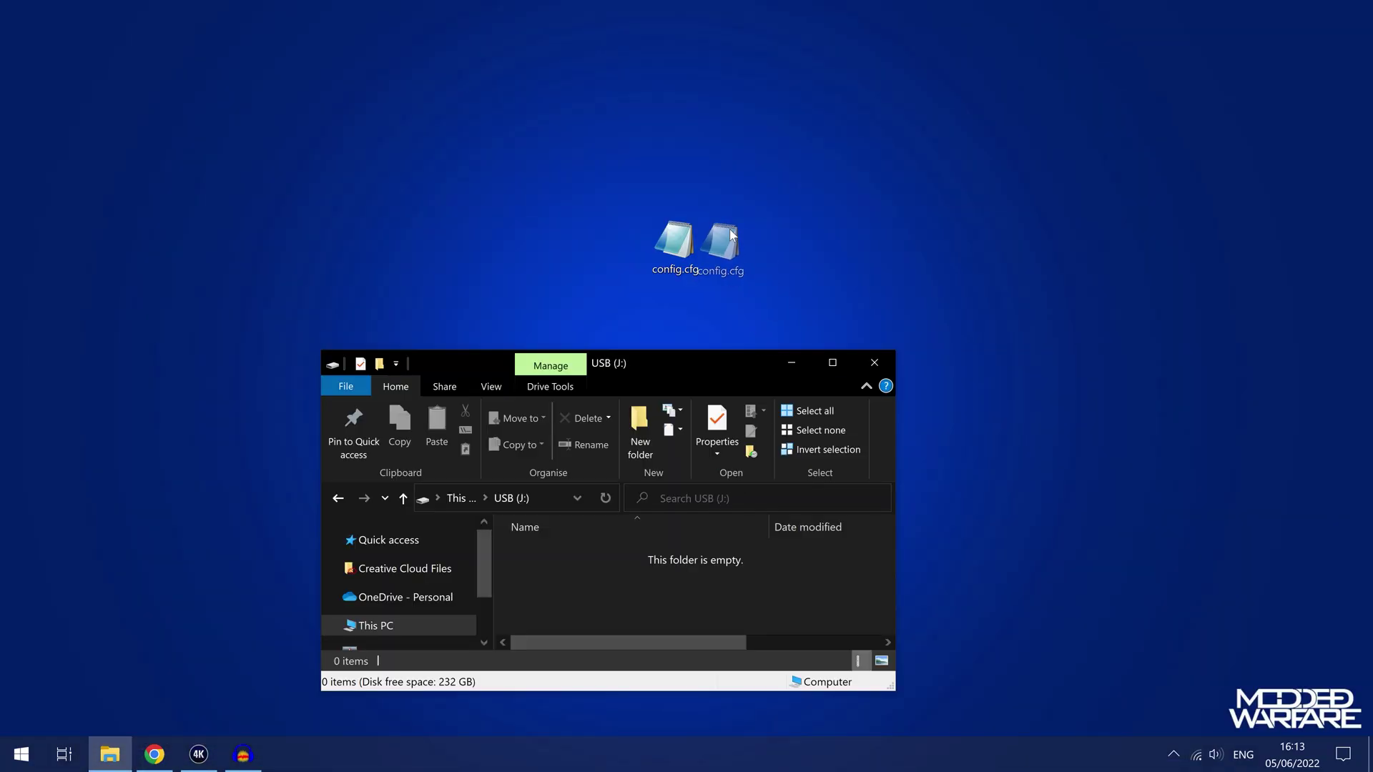
- Copy config.cfg from the desktop into the USB (J:) root and maximize the window
{"action": "left_click_drag", "start_coordinate": [724, 251], "coordinate": [600, 568]}
{"action": "left_click", "coordinate": [833, 363]}
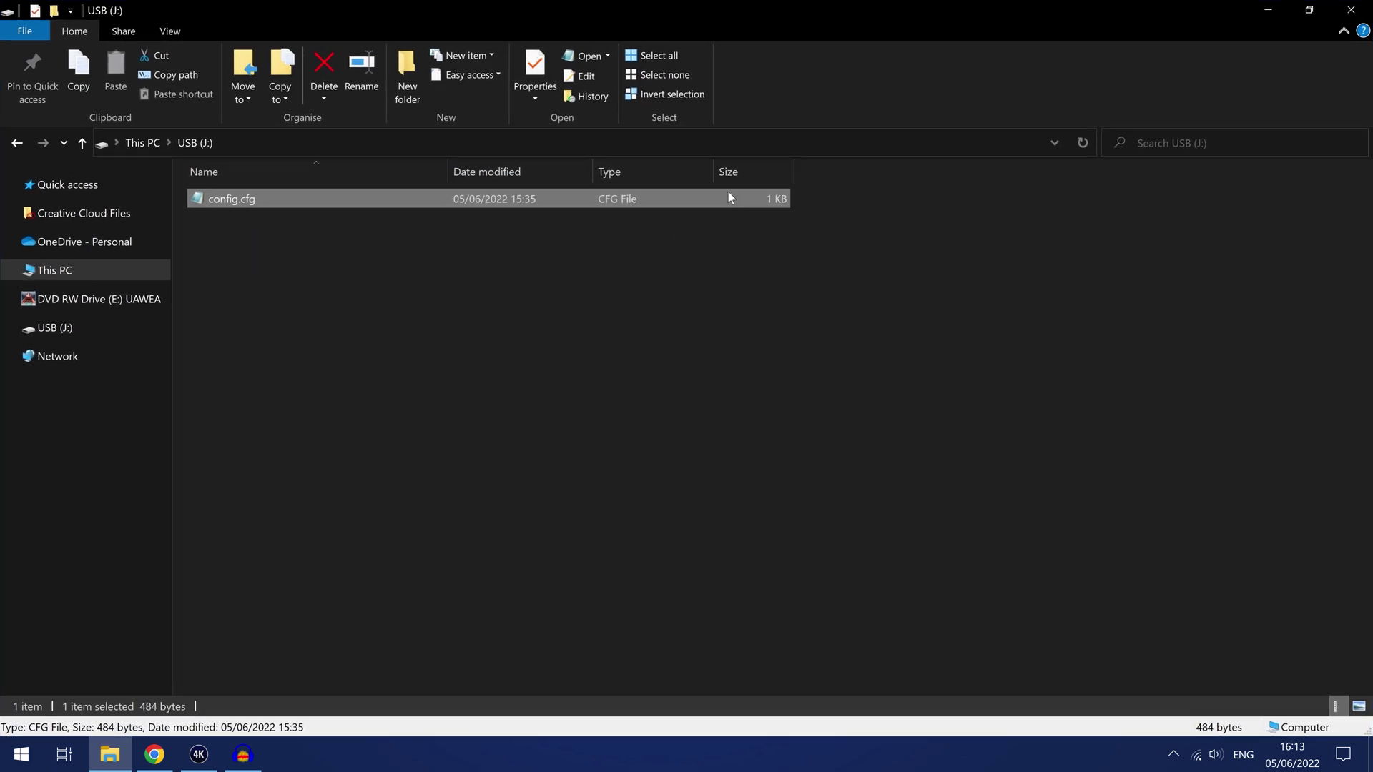
- Open config.cfg in Notepad and review the base, update, DLC and all-content method lines, keeping method=3
{"action": "double_click", "coordinate": [328, 203]}
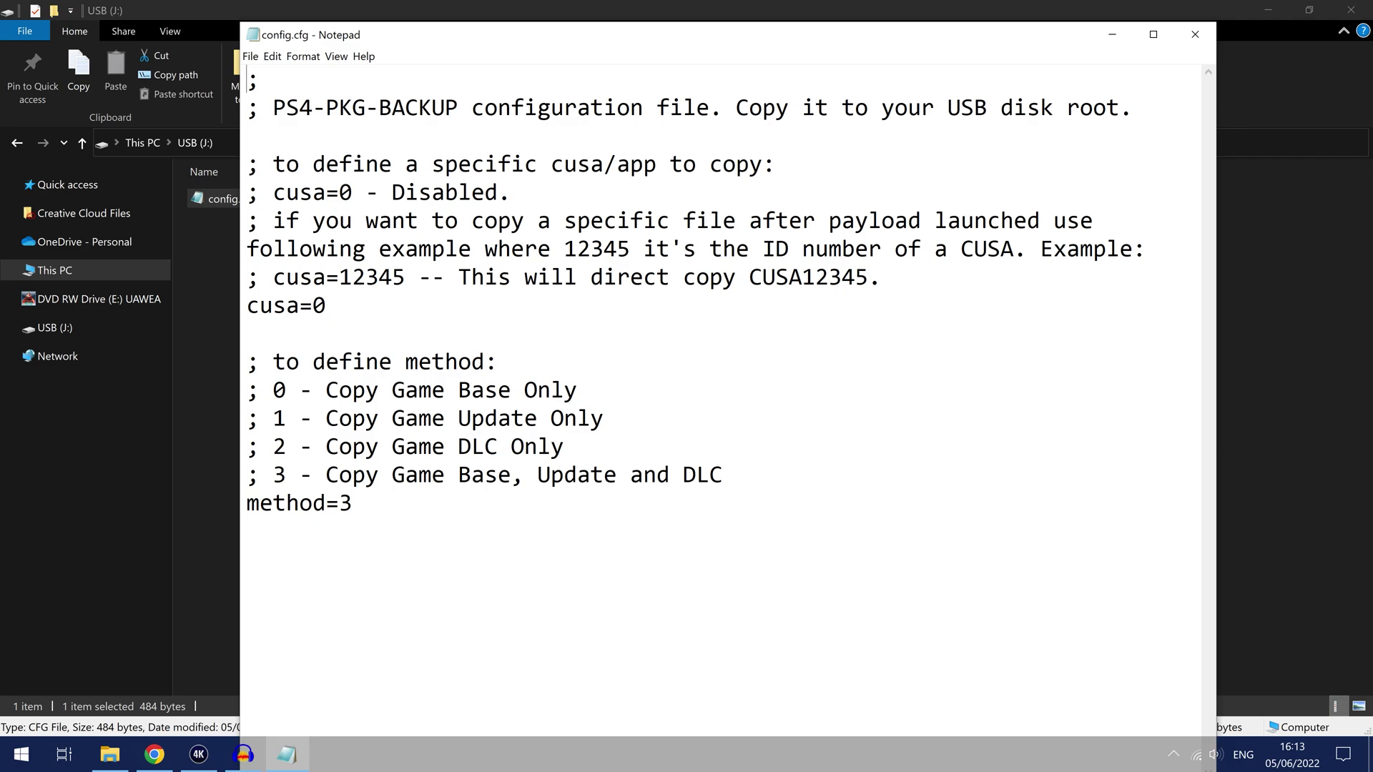
{"action": "left_click_drag", "start_coordinate": [247, 390], "coordinate": [551, 390]}
{"action": "left_click_drag", "start_coordinate": [247, 419], "coordinate": [563, 446]}
{"action": "left_click_drag", "start_coordinate": [247, 418], "coordinate": [603, 418]}
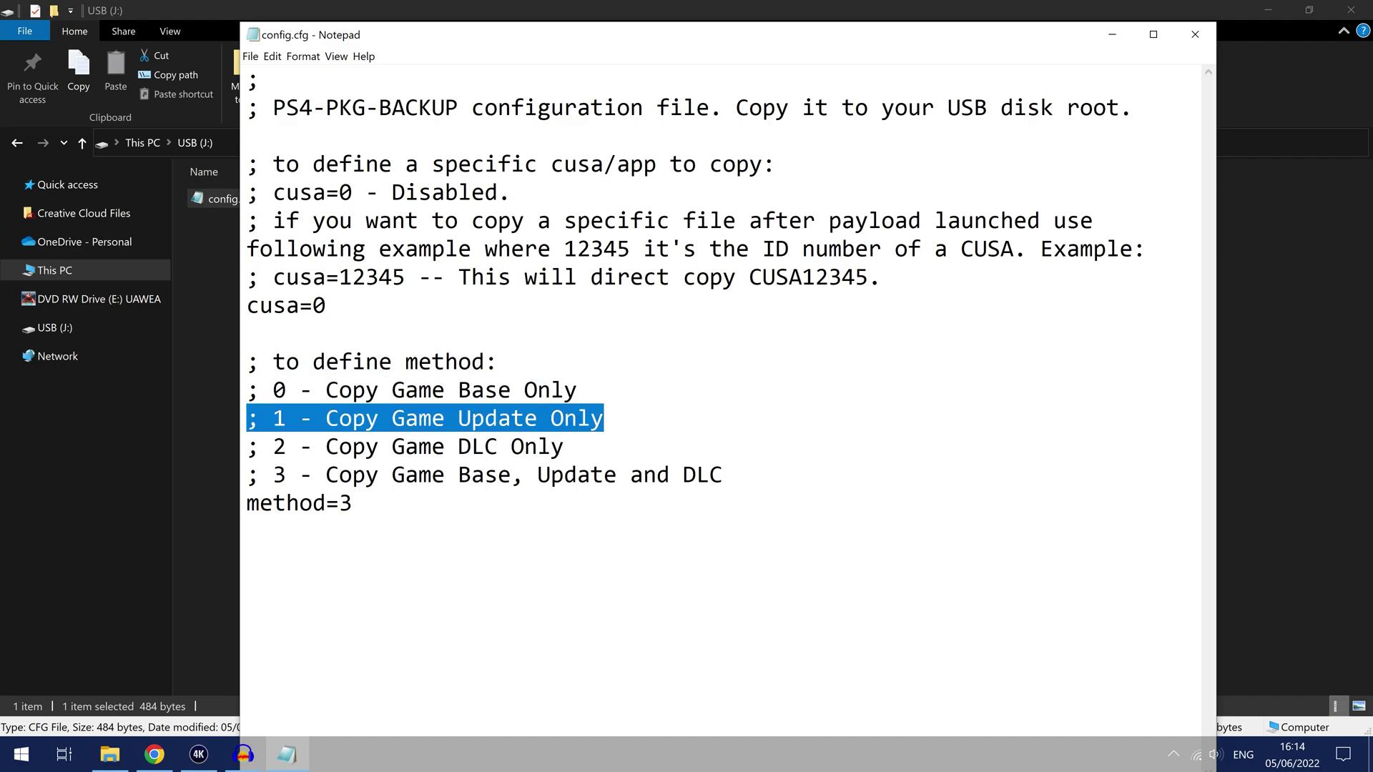
{"action": "left_click_drag", "start_coordinate": [246, 447], "coordinate": [538, 447]}
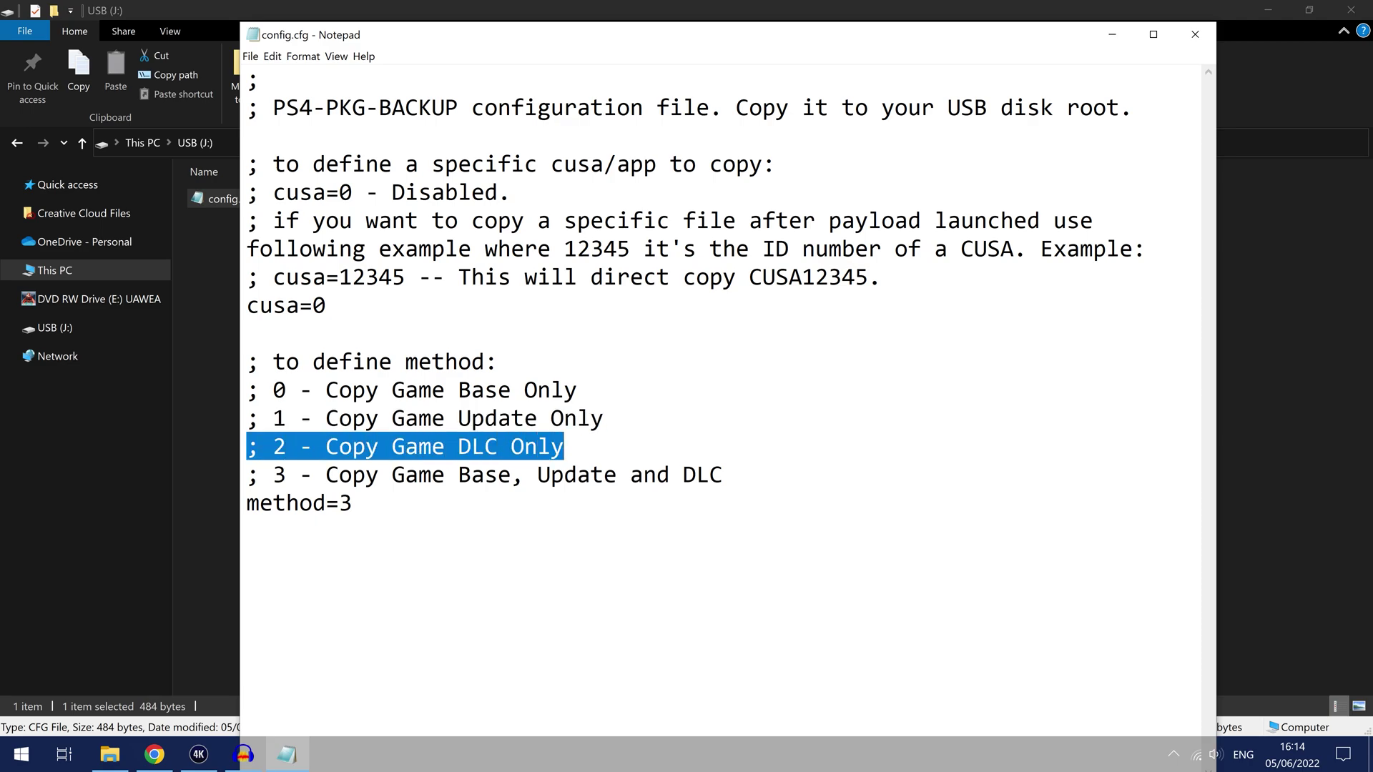
{"action": "left_click_drag", "start_coordinate": [246, 475], "coordinate": [723, 474]}
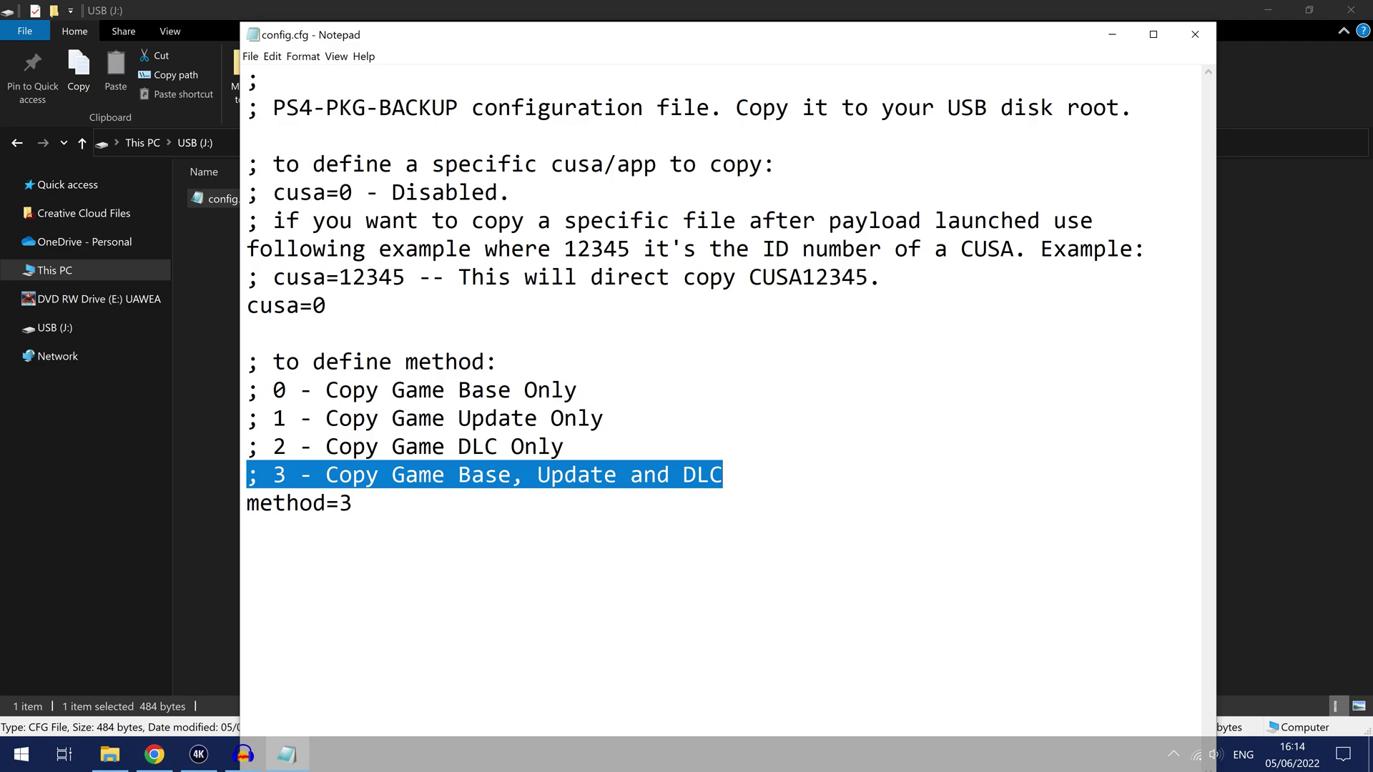
{"action": "left_click_drag", "start_coordinate": [339, 504], "coordinate": [352, 503]}
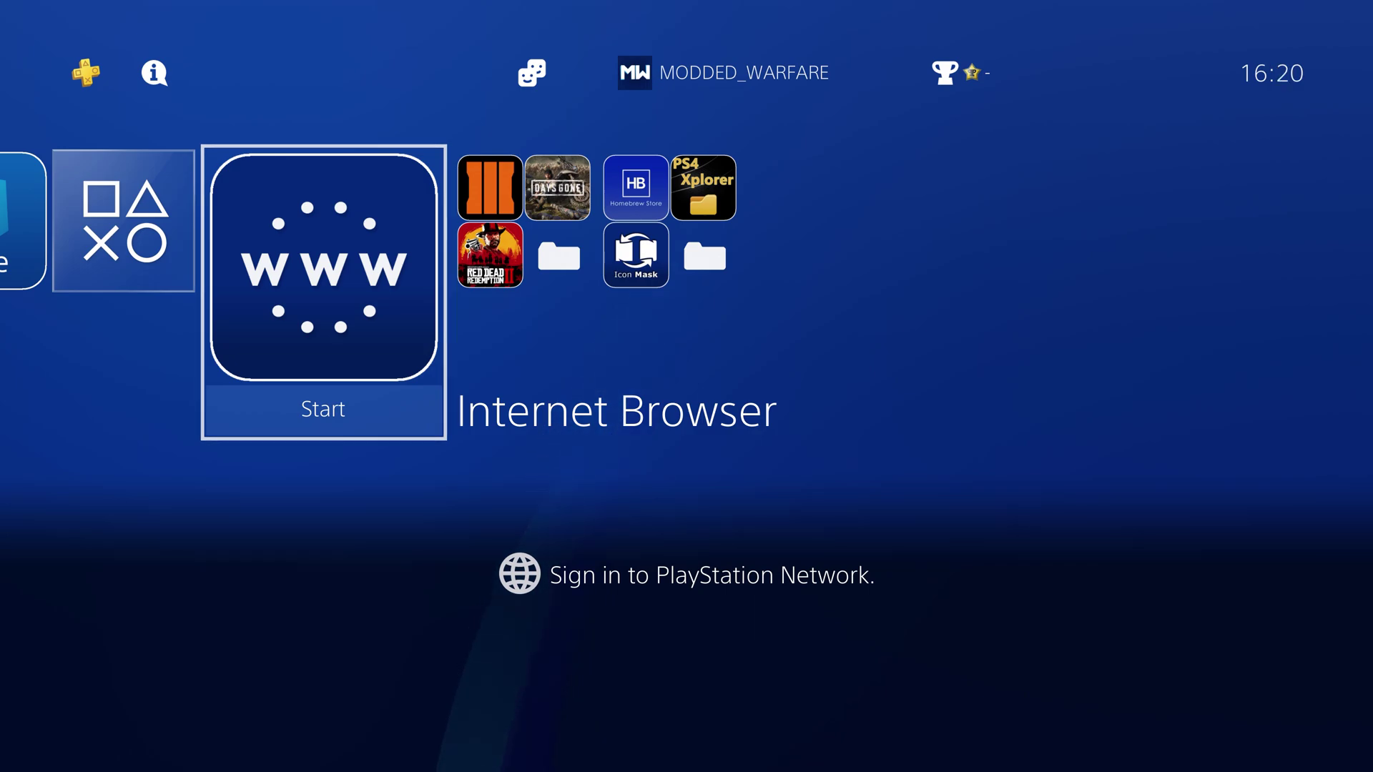
- In the Backups folder, view Black Ops III's information and its installed Giant Zombies add-on
{"action": "key", "text": "Right"}
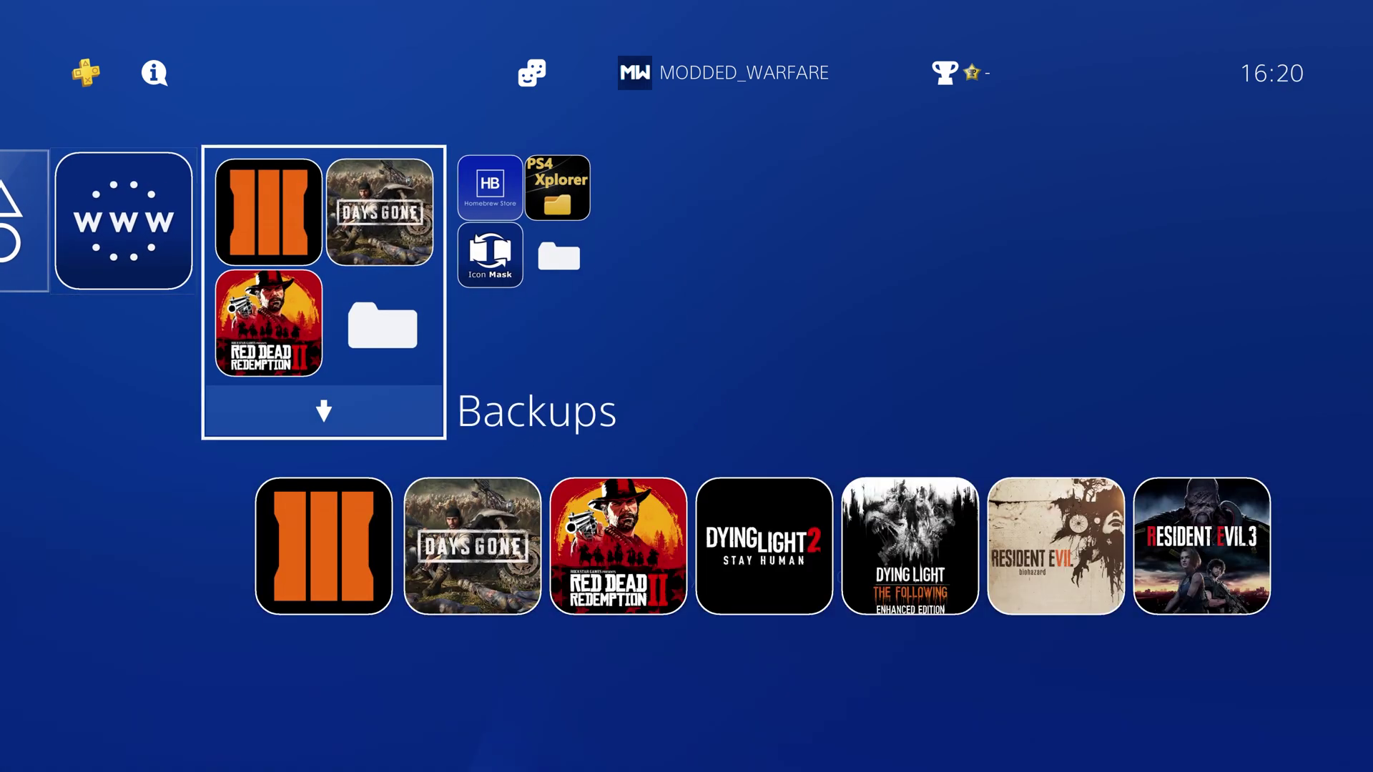
{"action": "key", "text": "Return"}
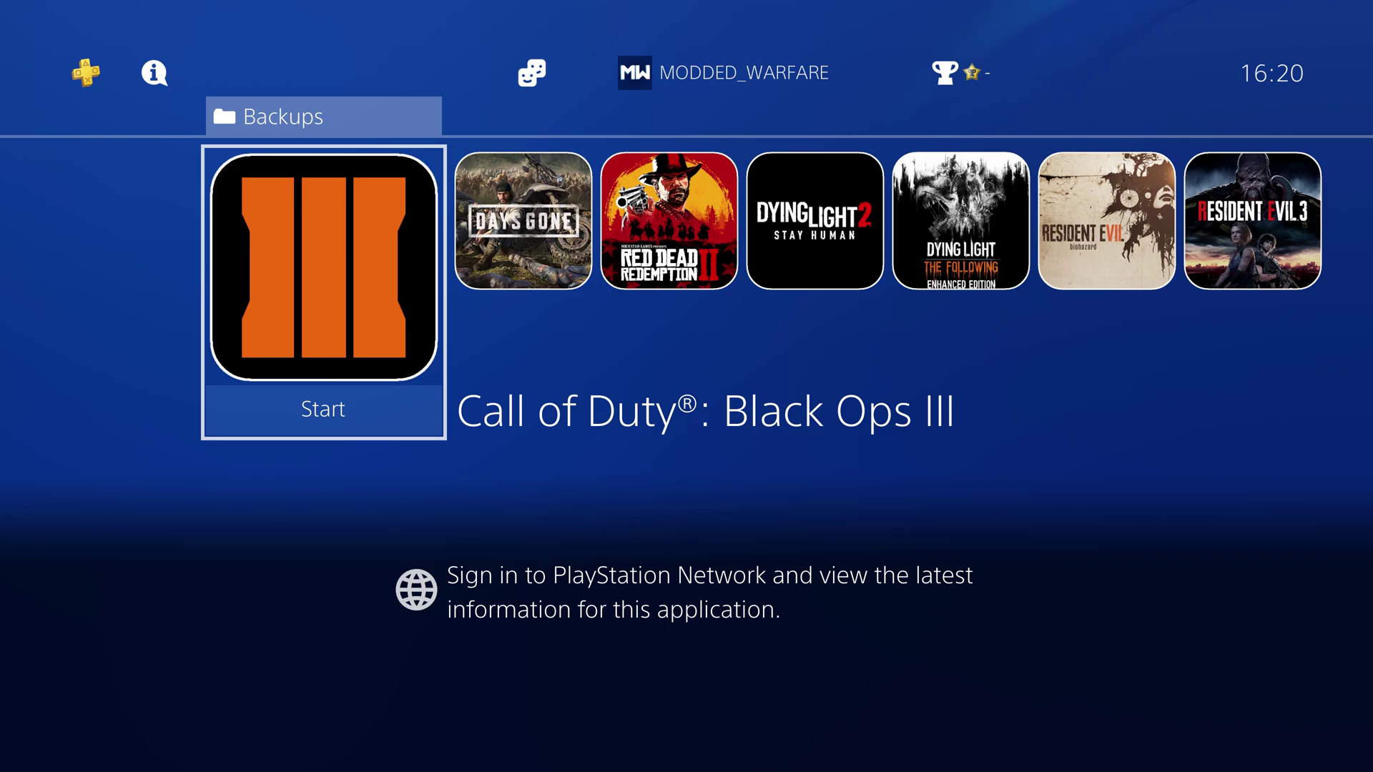
{"action": "key", "text": "Menu"}
{"action": "key", "text": "Down"}
{"action": "key", "text": "Down"}
{"action": "key", "text": "Down"}
{"action": "key", "text": "Down"}
{"action": "key", "text": "Down"}
{"action": "key", "text": "Down"}
{"action": "key", "text": "Down"}
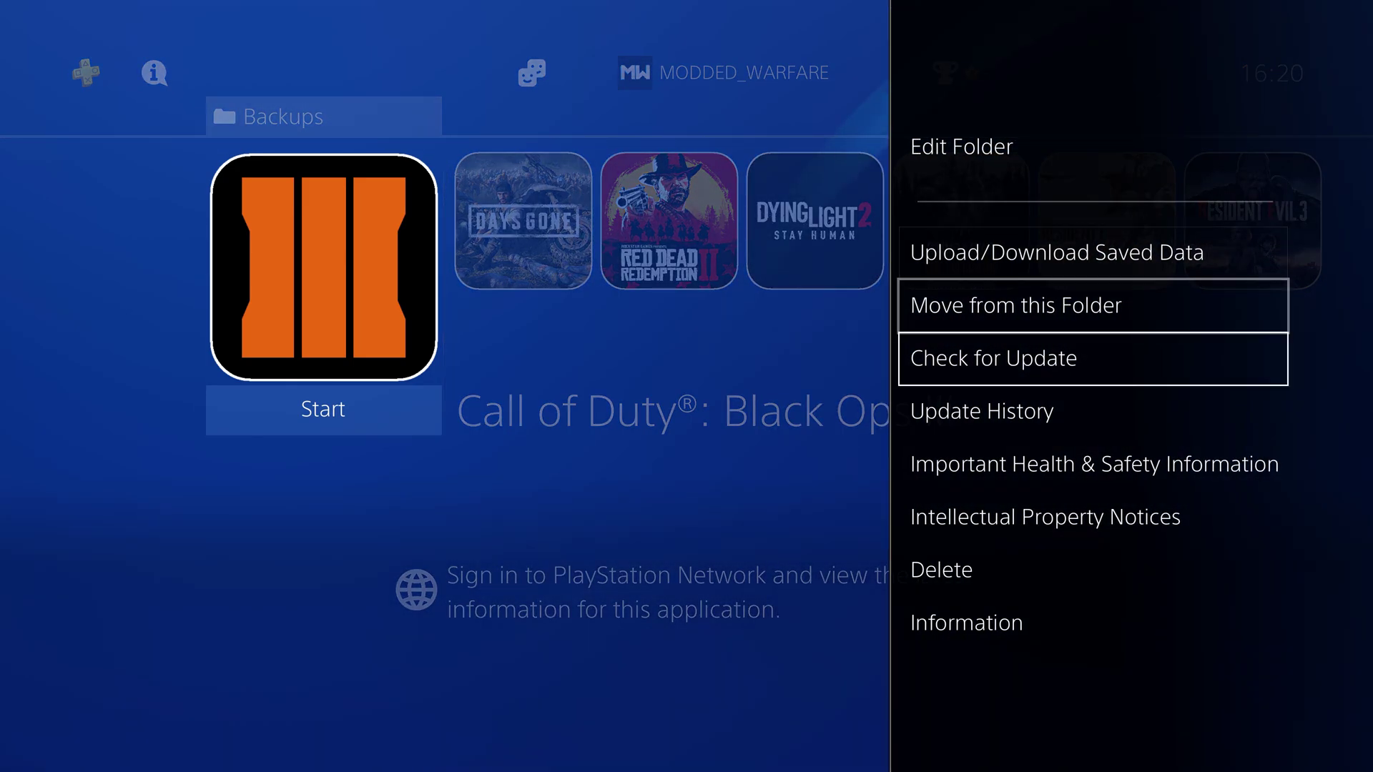
{"action": "key", "text": "Return"}
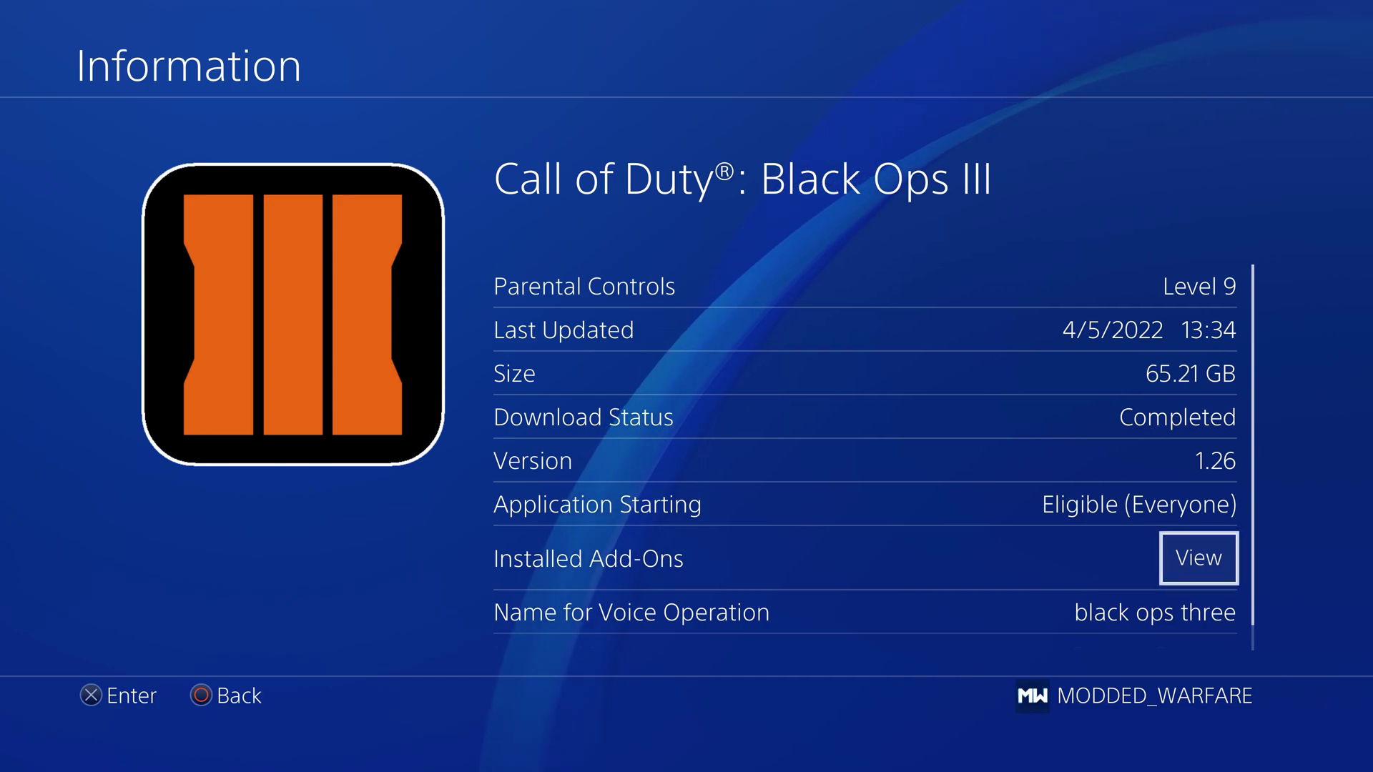
{"action": "key", "text": "Return"}
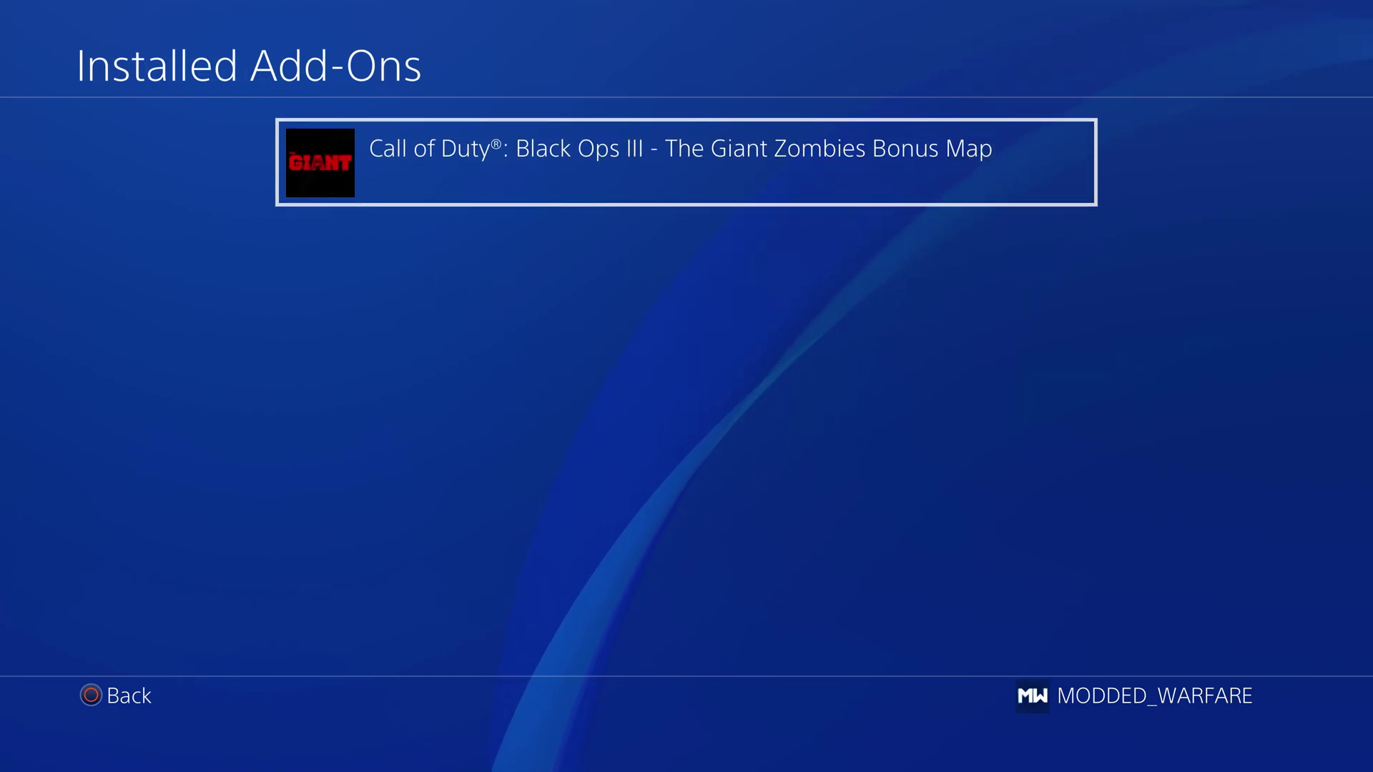
{"action": "key", "text": "Escape"}
{"action": "key", "text": "Escape"}
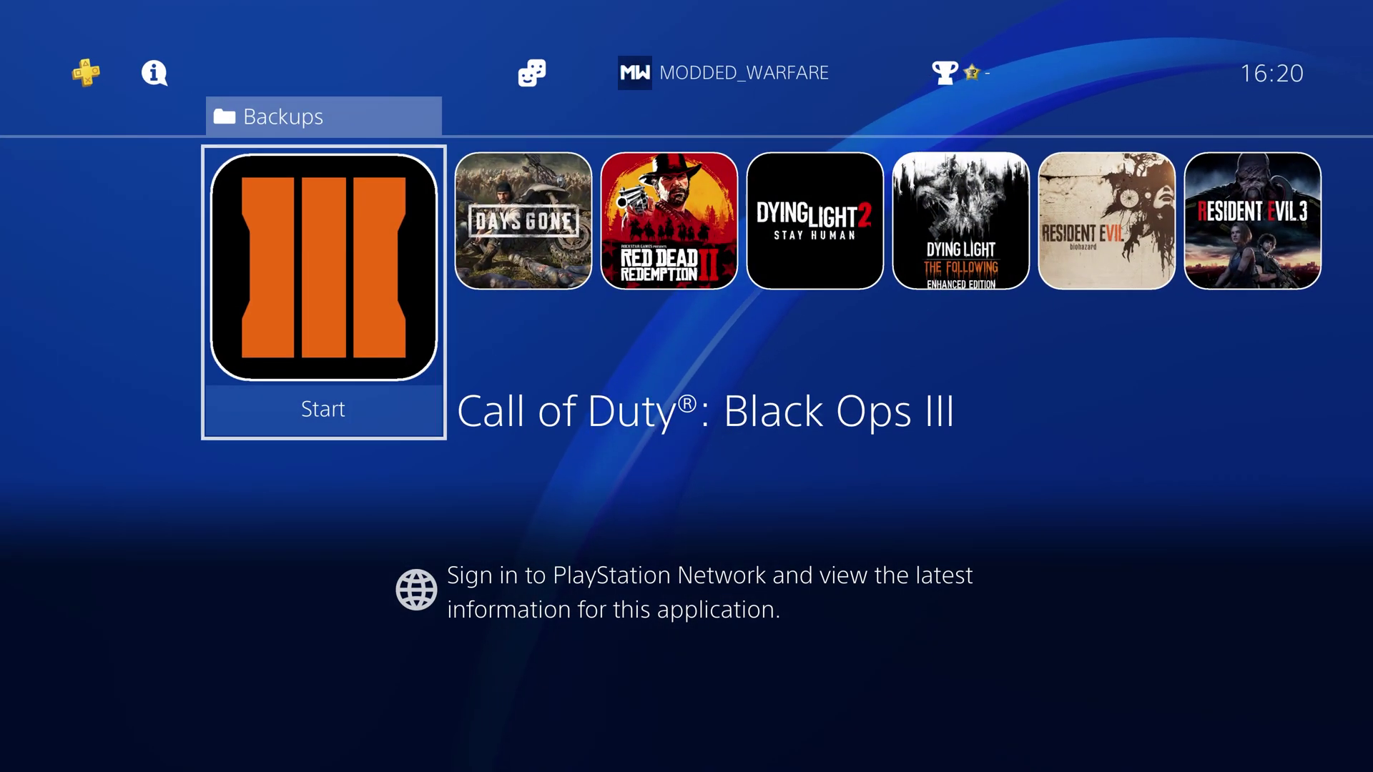
- Leave the Backups folder and launch the Internet Browser
{"action": "key", "text": "Escape"}
{"action": "key", "text": "Right"}
{"action": "key", "text": "Return"}
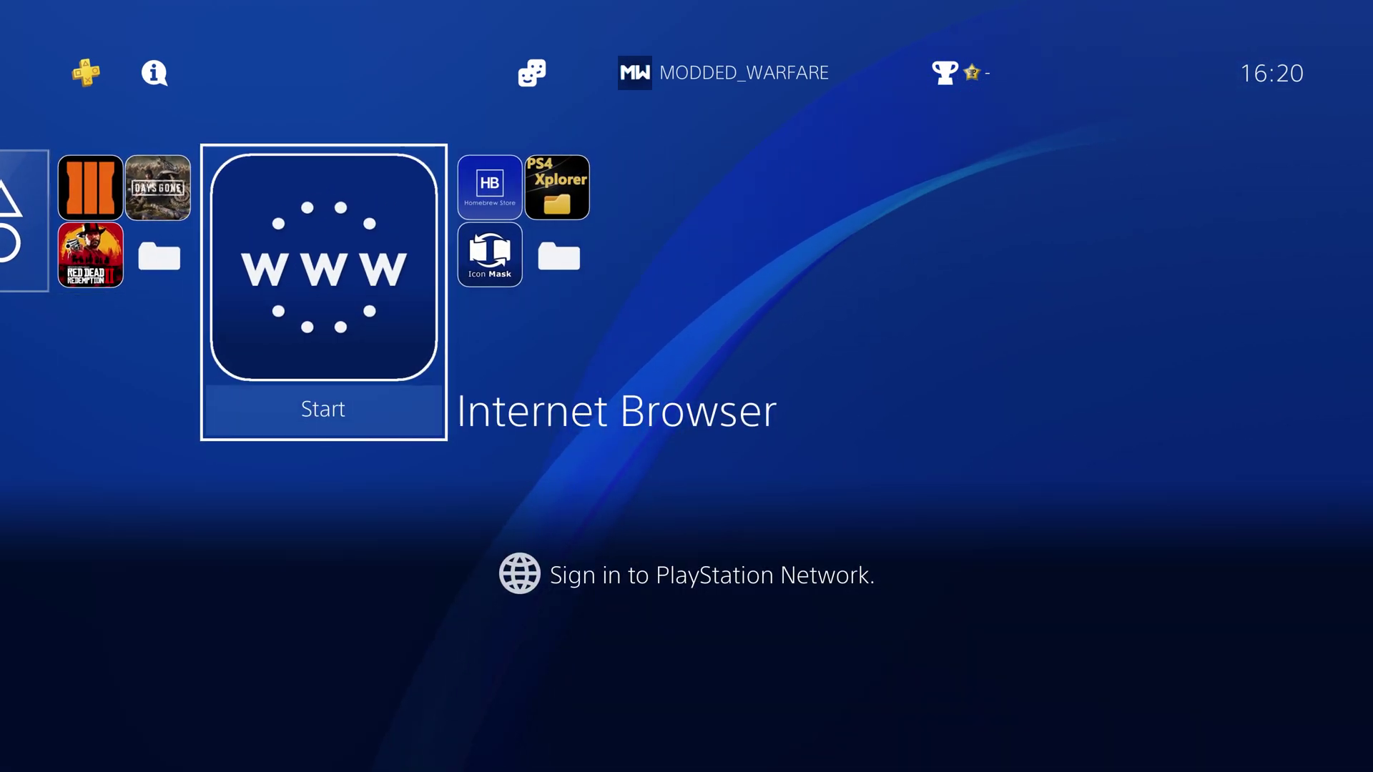
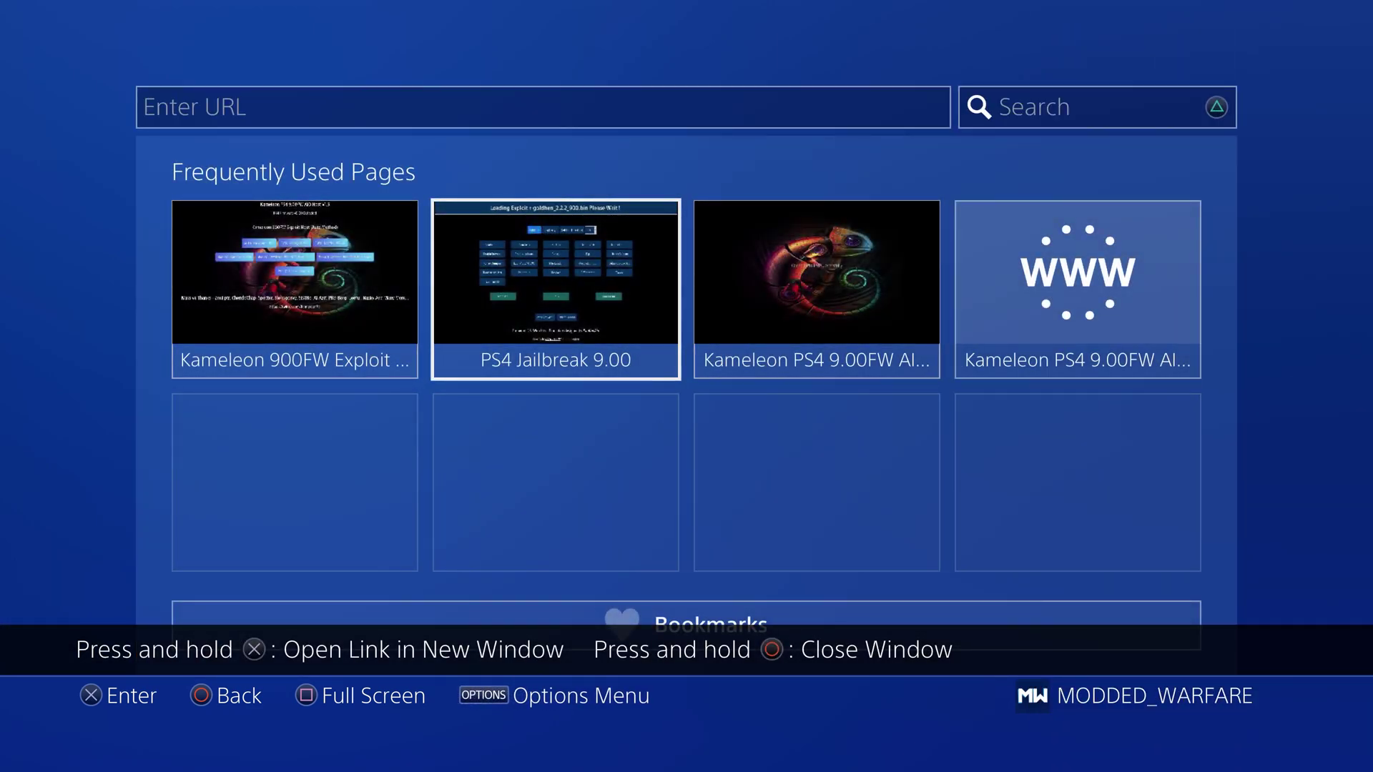
- Bring focus up to the Enter URL field and open the on-screen keyboard
{"action": "key", "text": "Right"}
{"action": "key", "text": "Left"}
{"action": "key", "text": "Left"}
{"action": "key", "text": "Up"}
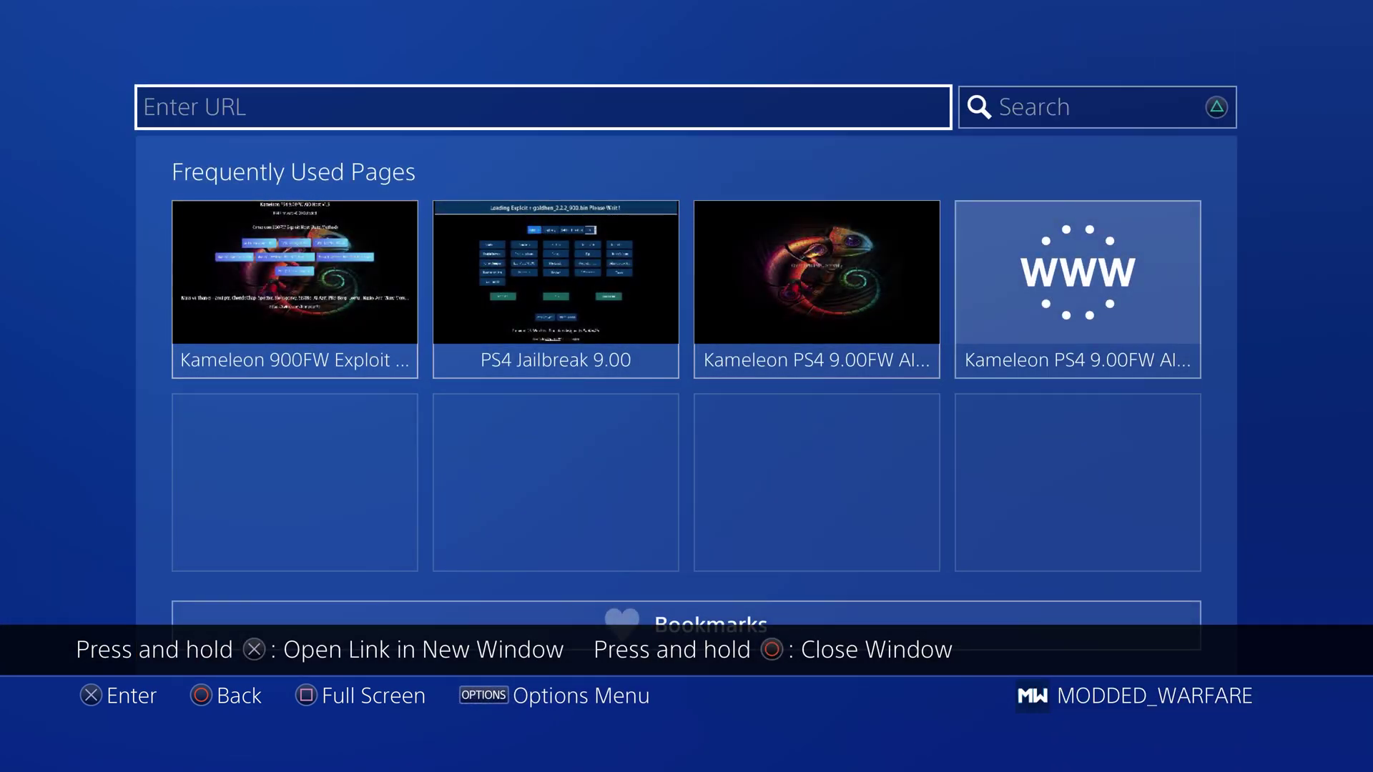
{"action": "key", "text": "Return"}
{"action": "key", "text": "Right"}
{"action": "key", "text": "Right"}
{"action": "key", "text": "Right"}
- Enter 'k' and 'm' as the first characters of the exploit host address
{"action": "type", "text": "k"}
{"action": "key", "text": "Down"}
{"action": "key", "text": "Left"}
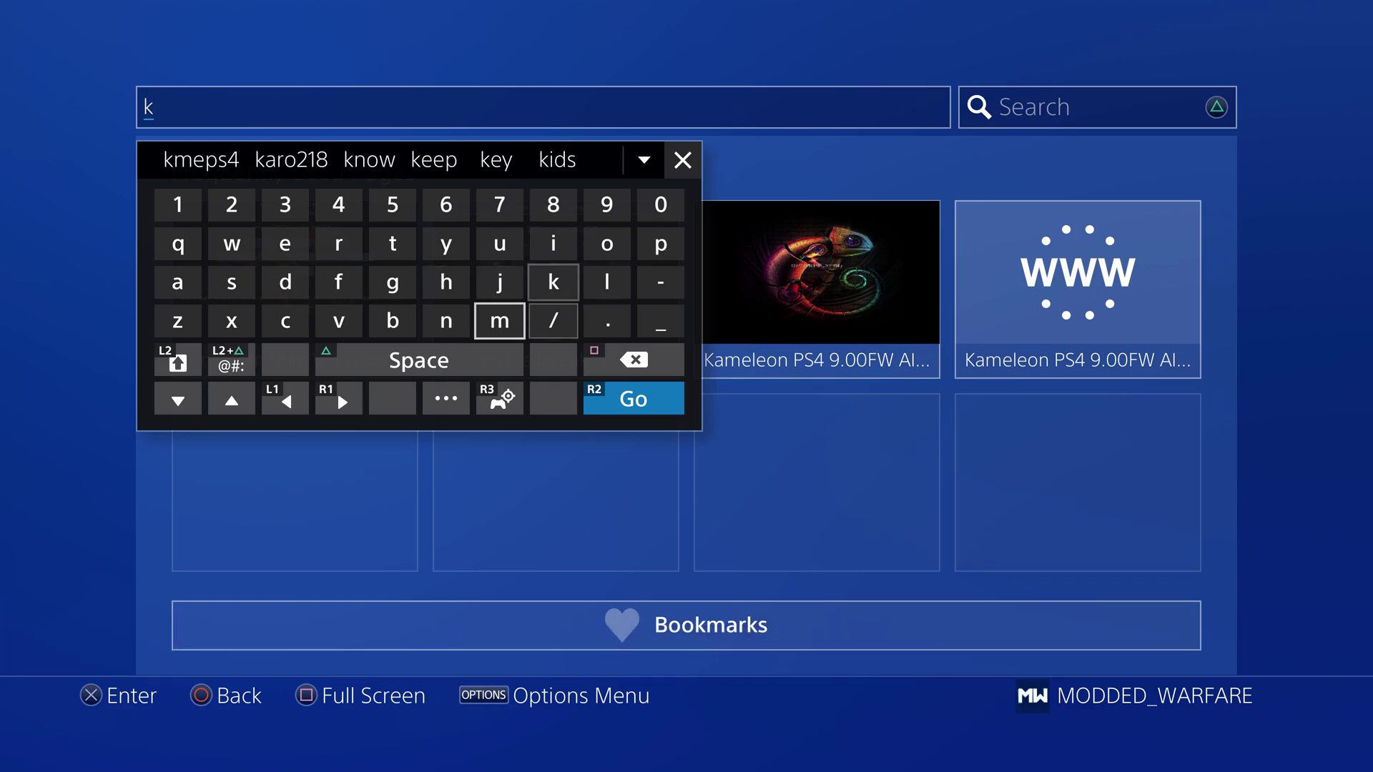
{"action": "type", "text": "m"}
{"action": "key", "text": "Left"}
{"action": "key", "text": "Left"}
{"action": "key", "text": "Left"}
{"action": "key", "text": "Left"}
{"action": "key", "text": "Left"}
{"action": "key", "text": "Up"}
{"action": "key", "text": "Up"}
{"action": "key", "text": "Up"}
{"action": "key", "text": "Left"}
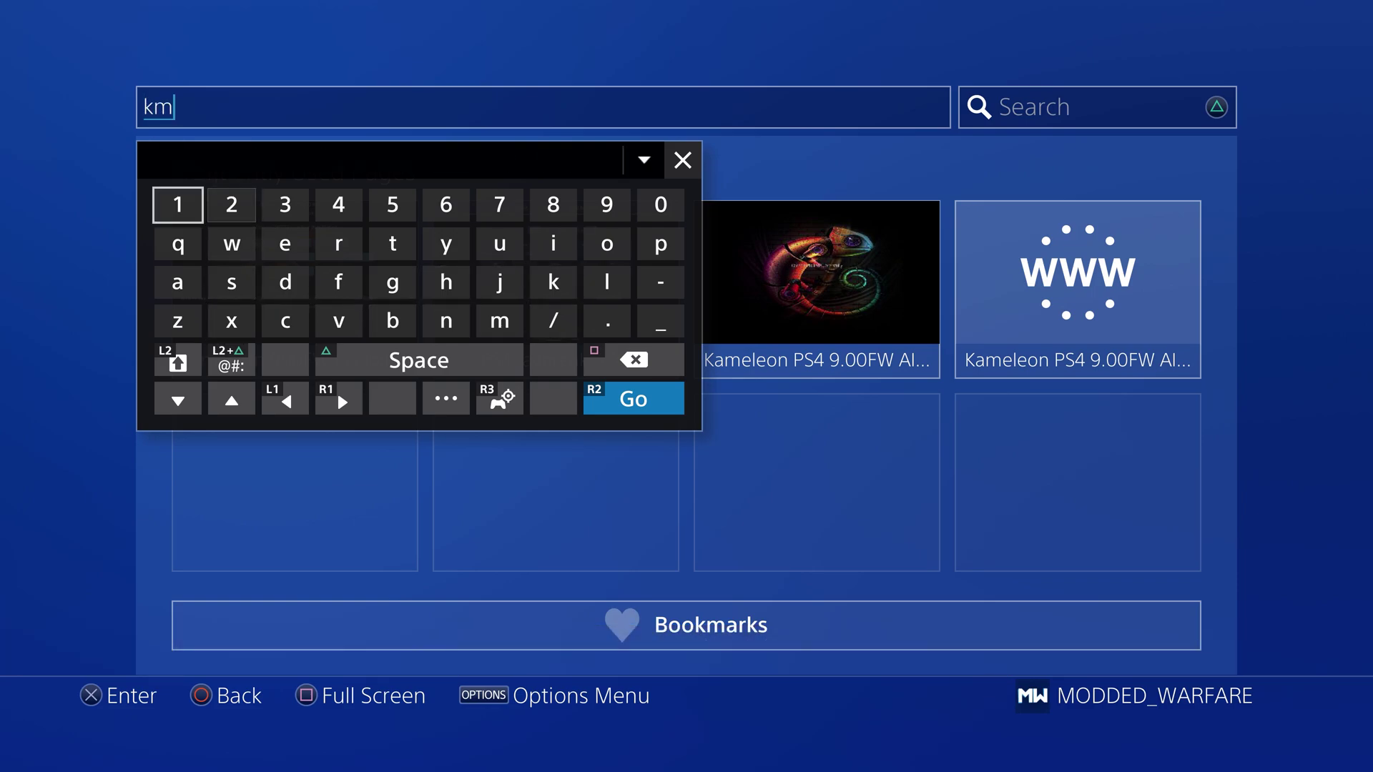
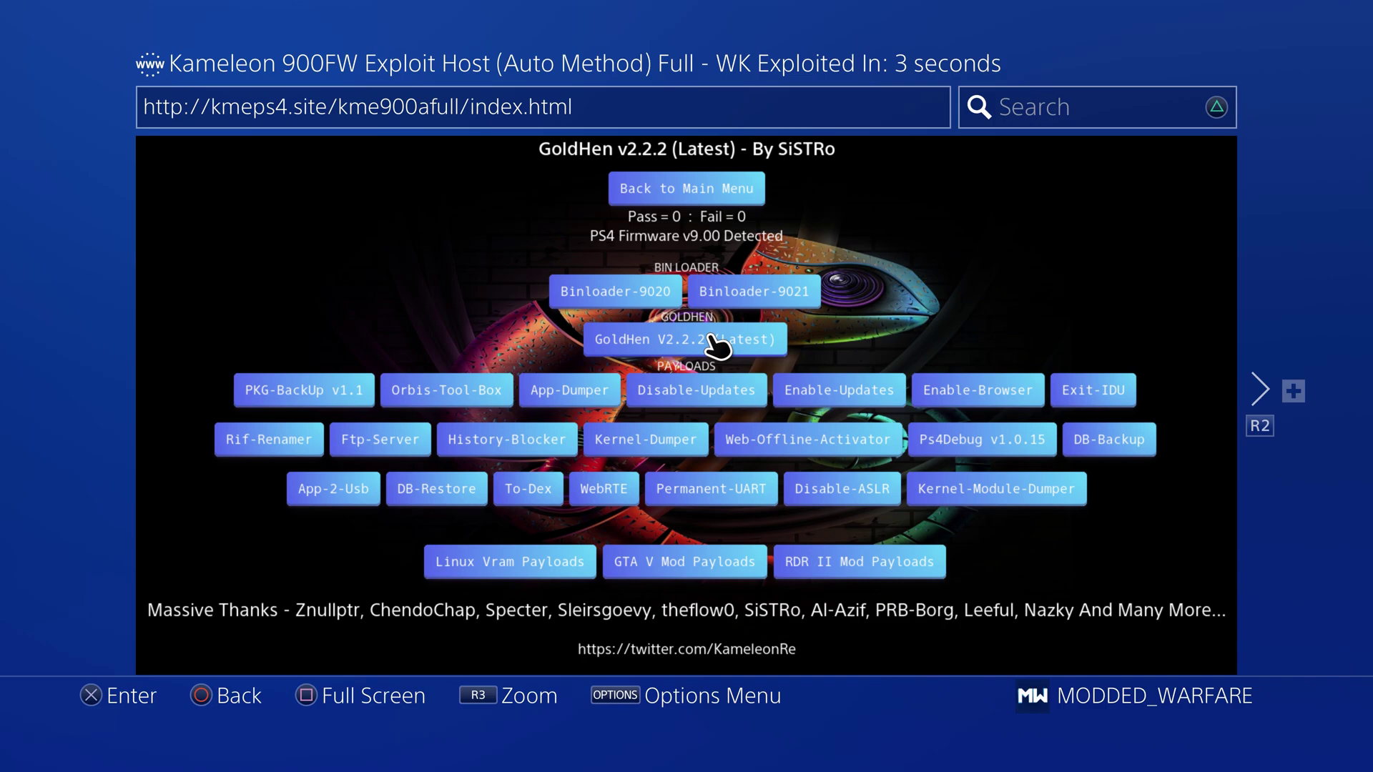
- Exit the Kameleon exploit page to the home screen and open the Backups folder
{"action": "key", "text": "super"}
{"action": "key", "text": "Right"}
{"action": "key", "text": "Return"}
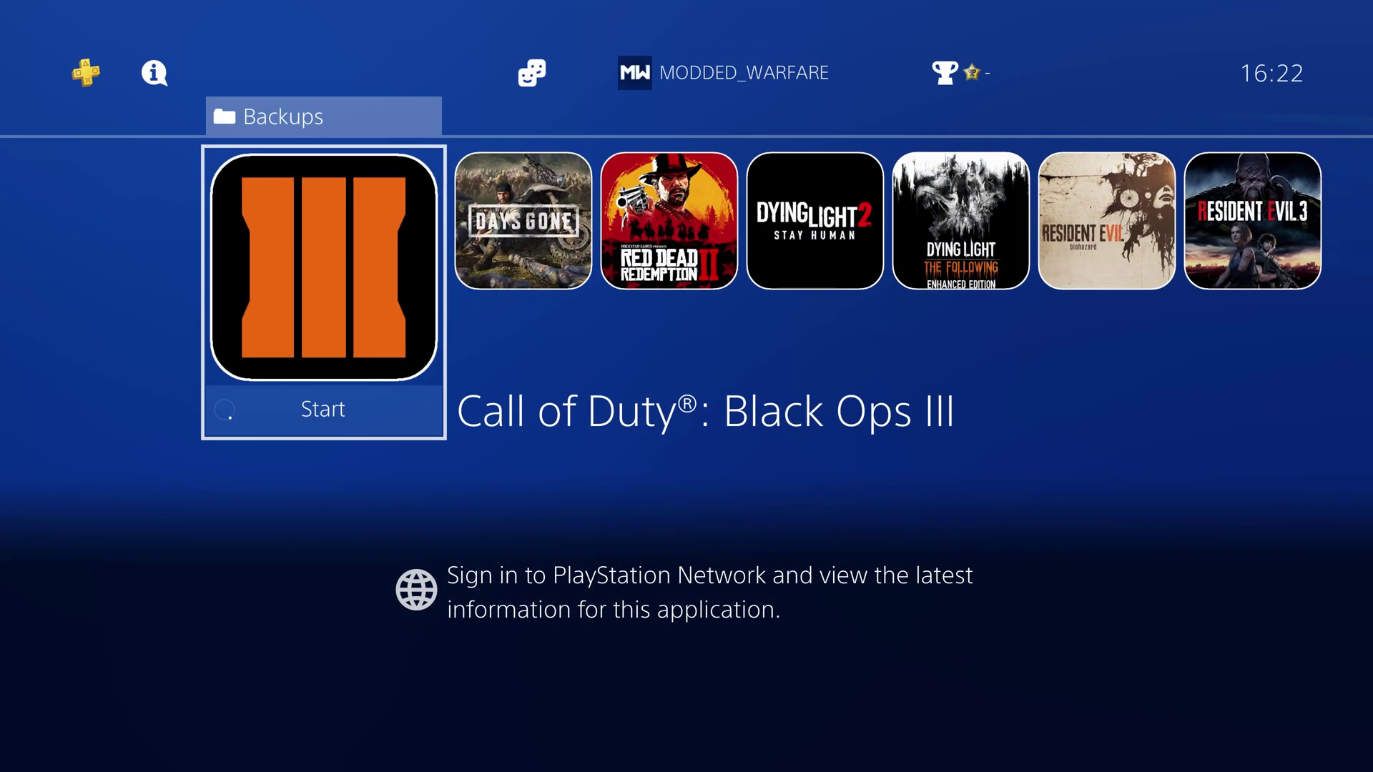
- Open the GoldHEN Cheat Menu for Black Ops III to read its title ID CUSA02624
{"action": "key", "text": "Menu"}
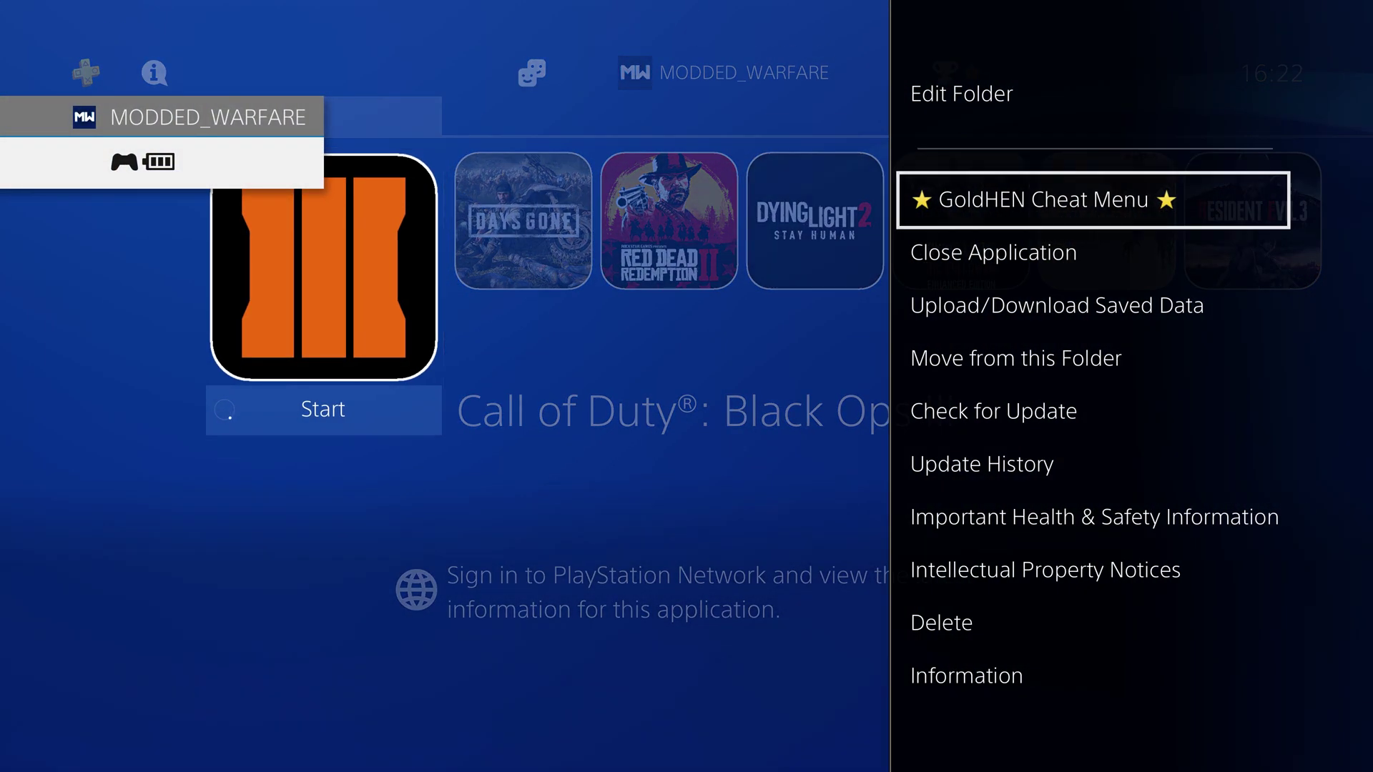
{"action": "key", "text": "Down"}
{"action": "key", "text": "Up"}
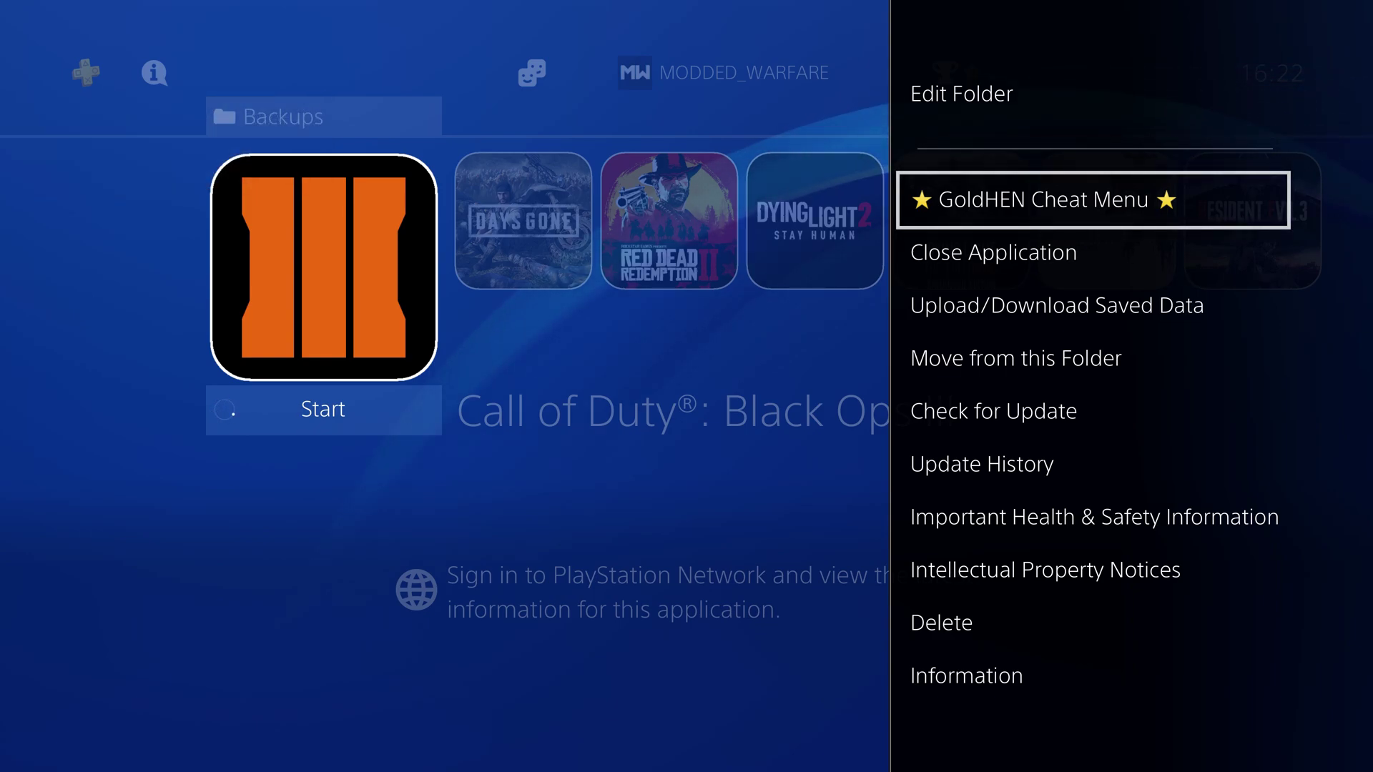
{"action": "key", "text": "Return"}
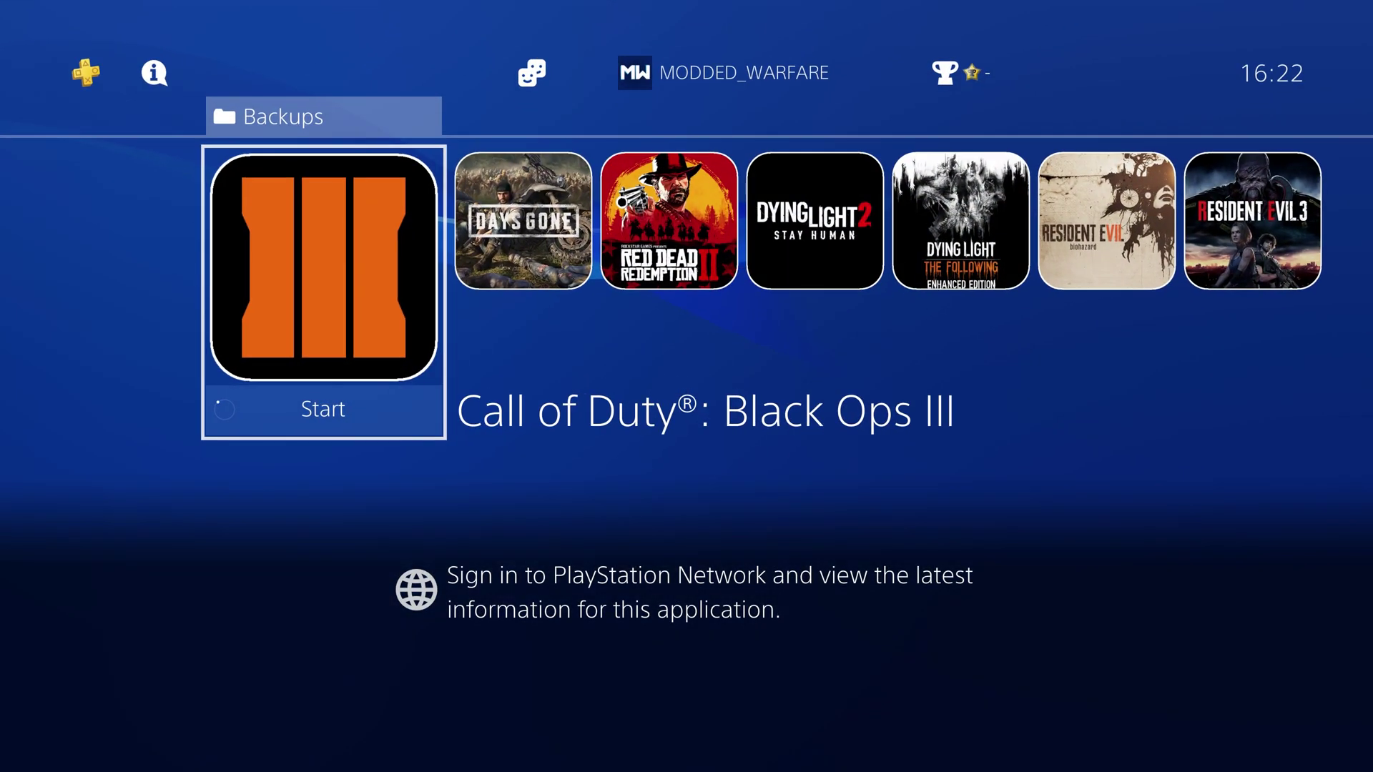
- Close the running Black Ops III application and confirm with OK
{"action": "key", "text": "Menu"}
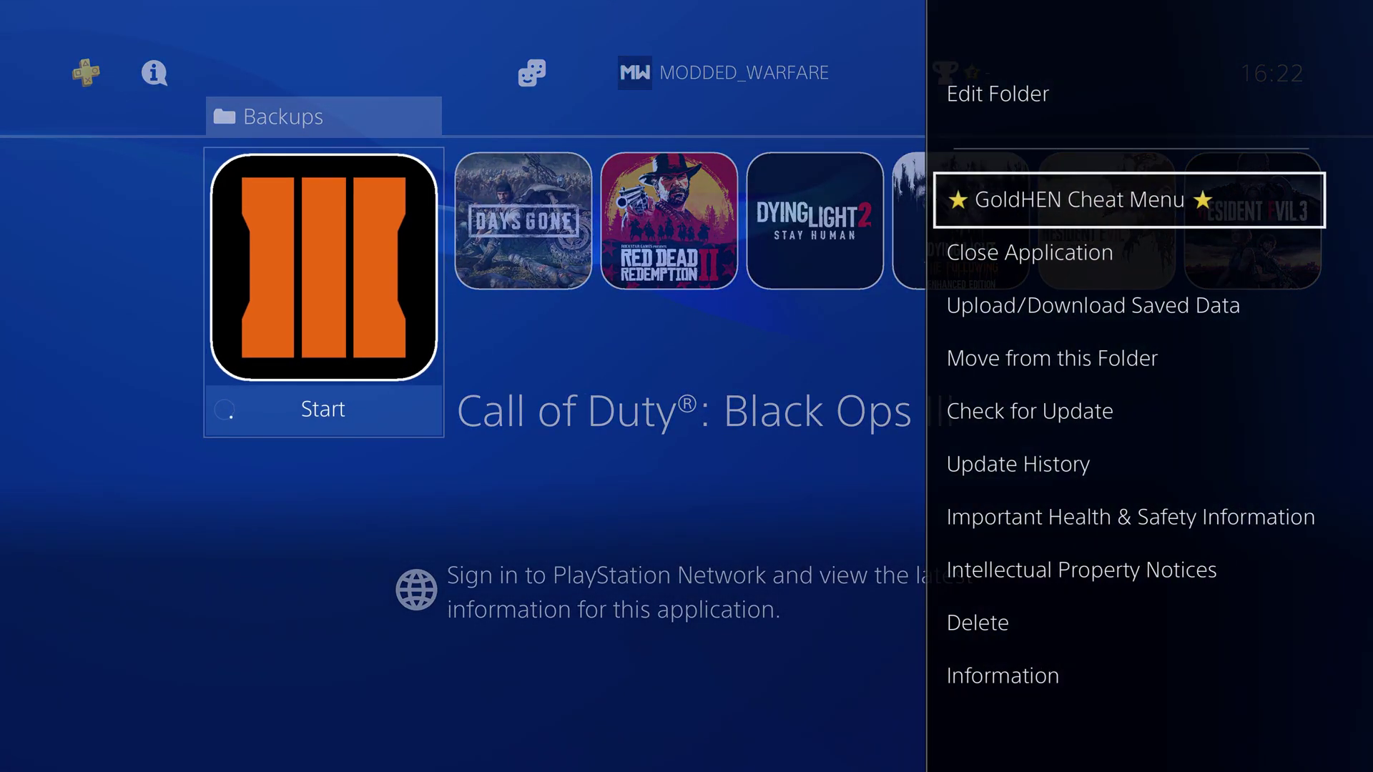
{"action": "key", "text": "Down"}
{"action": "key", "text": "Return"}
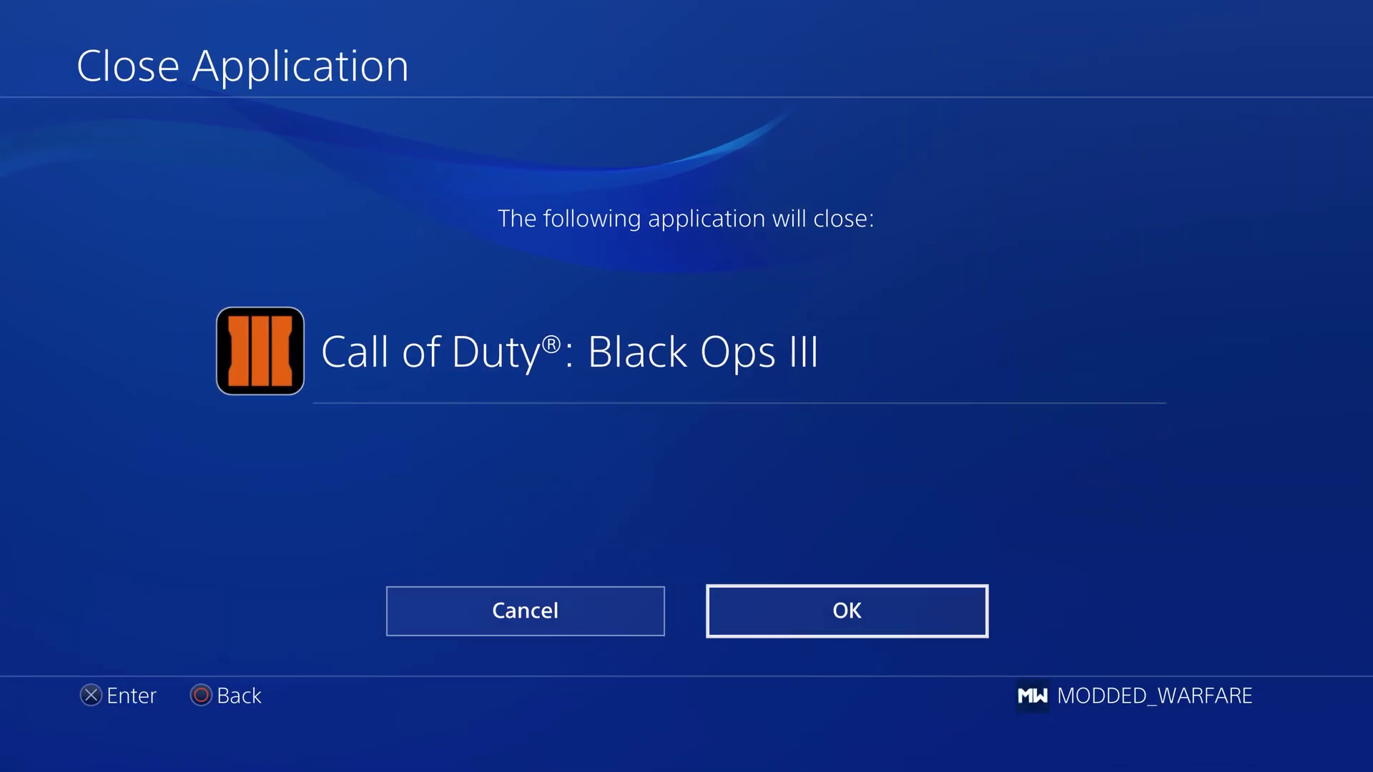
{"action": "key", "text": "Return"}
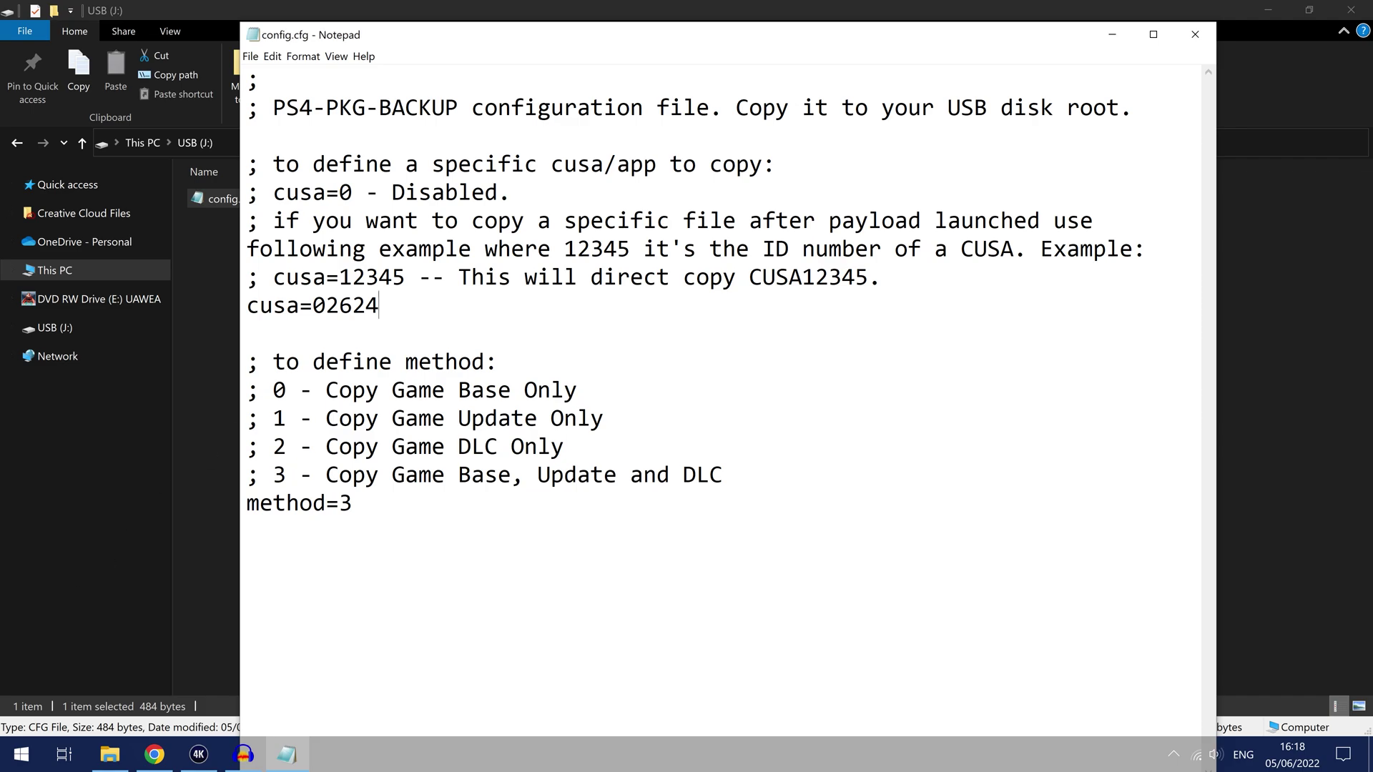
- Close config.cfg in Notepad and safely eject the USB (J:) drive from the taskbar tray
{"action": "left_click", "coordinate": [1194, 40]}
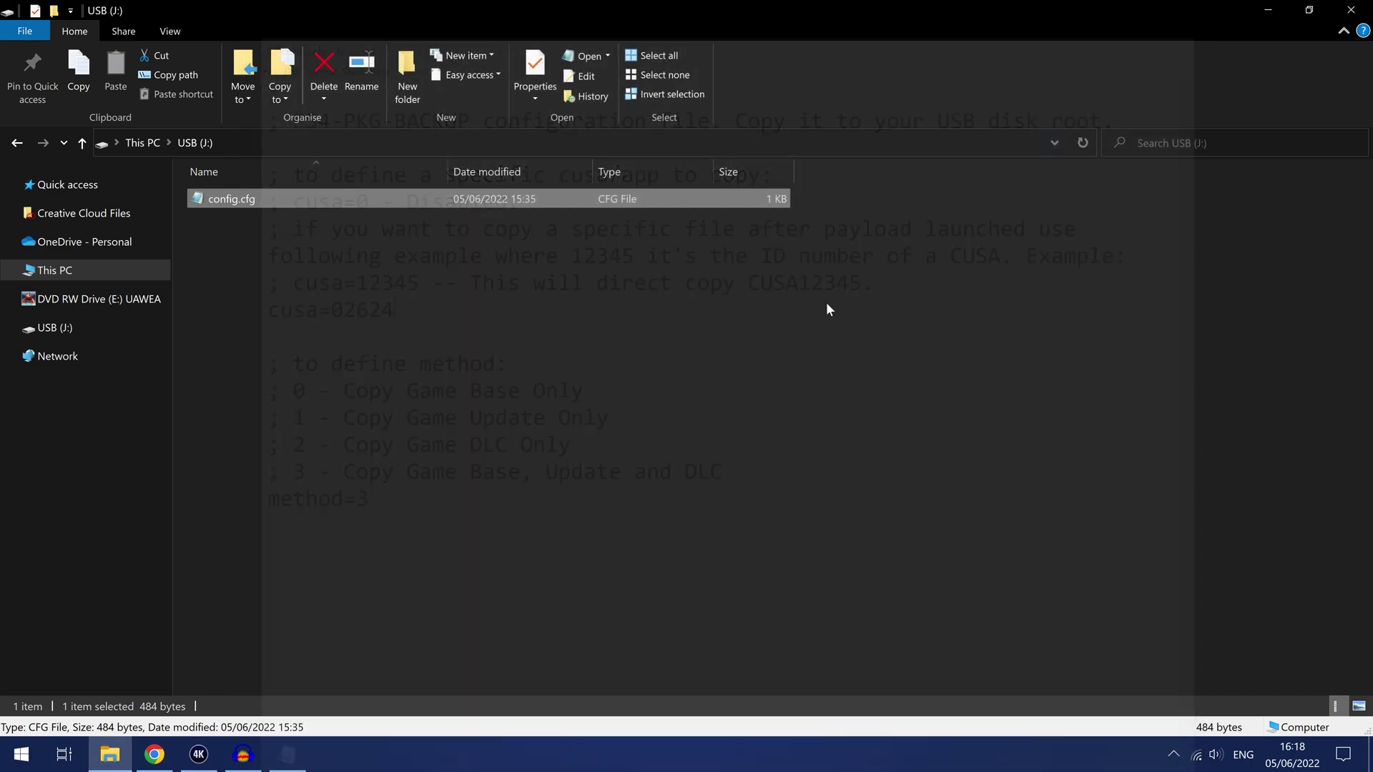
{"action": "left_click", "coordinate": [1174, 754]}
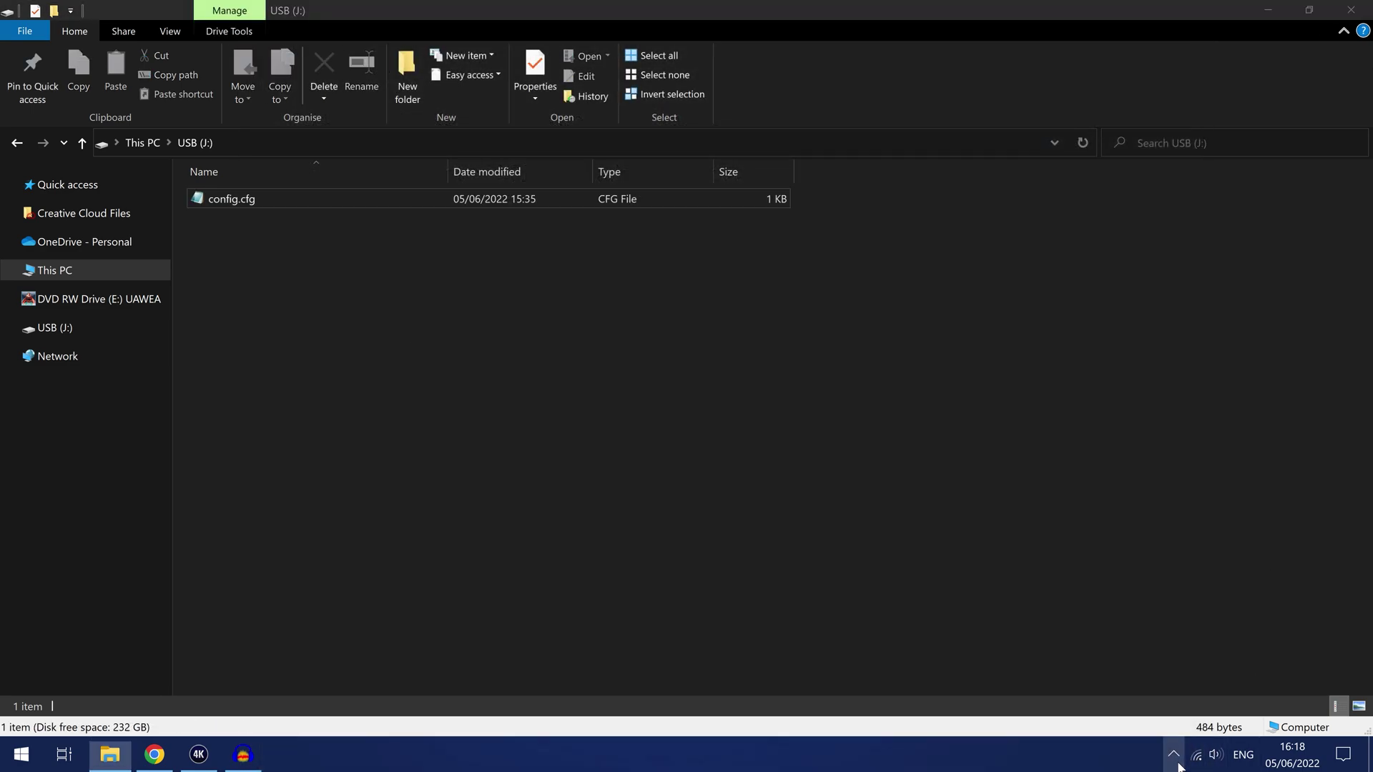
{"action": "left_click", "coordinate": [1102, 613]}
{"action": "left_click", "coordinate": [1107, 633]}
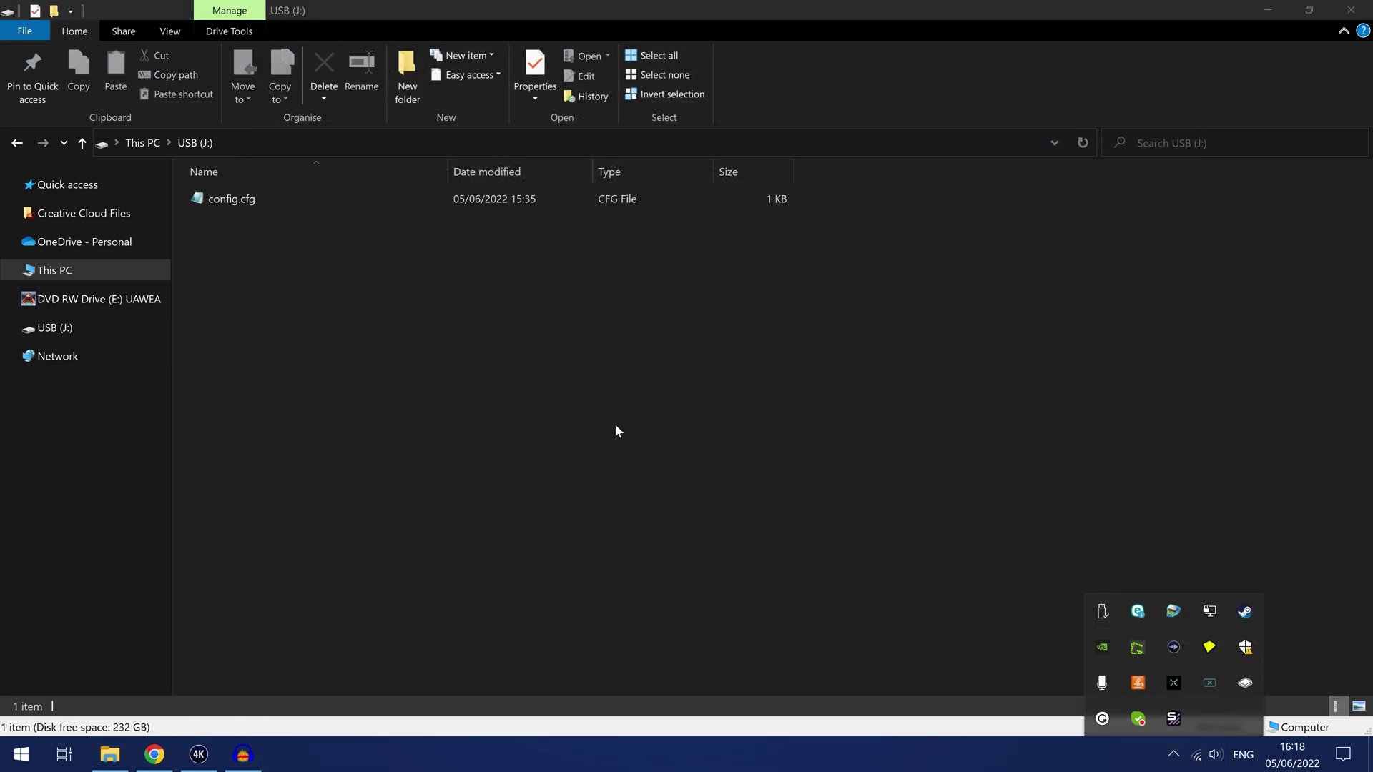
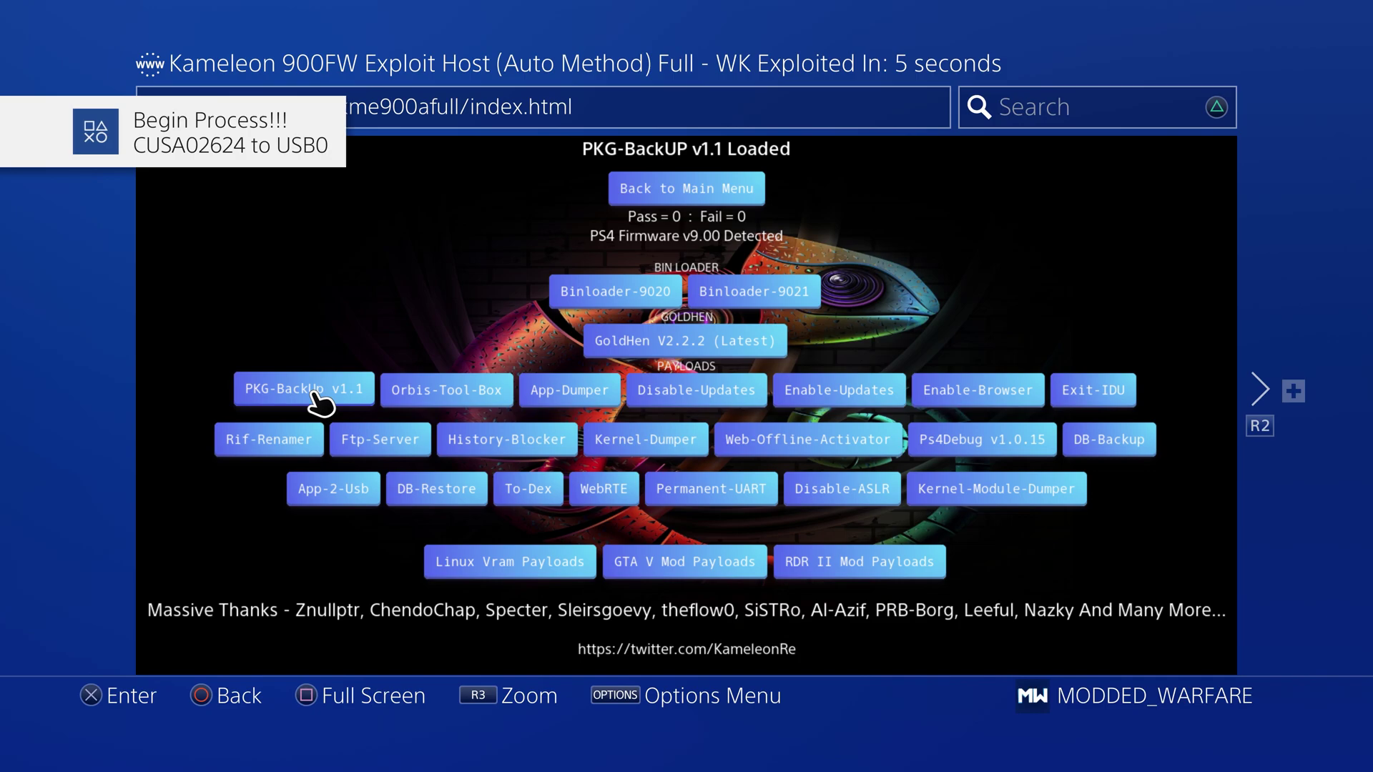
- Exit the exploit host browser and open the Backups folder holding Black Ops III
{"action": "key", "text": "super"}
{"action": "key", "text": "Right"}
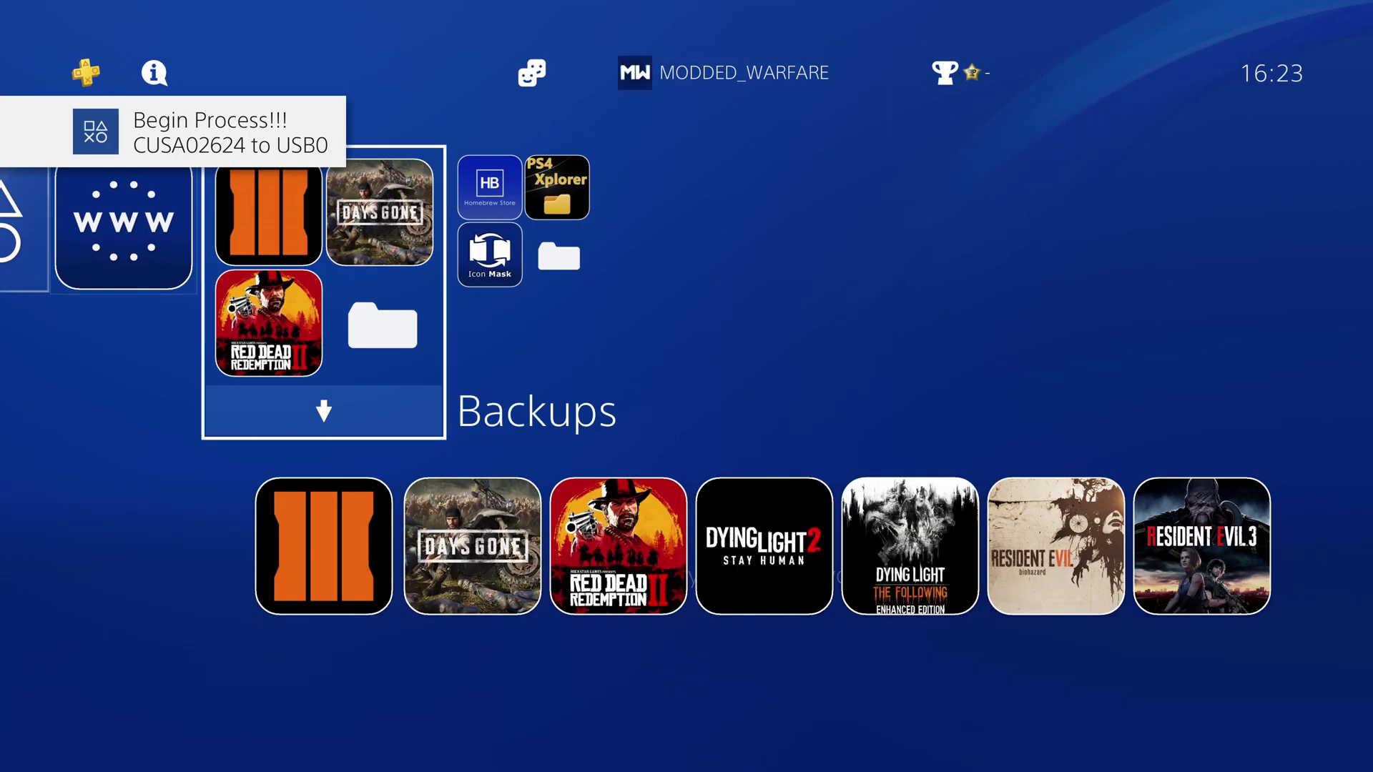
{"action": "key", "text": "Return"}
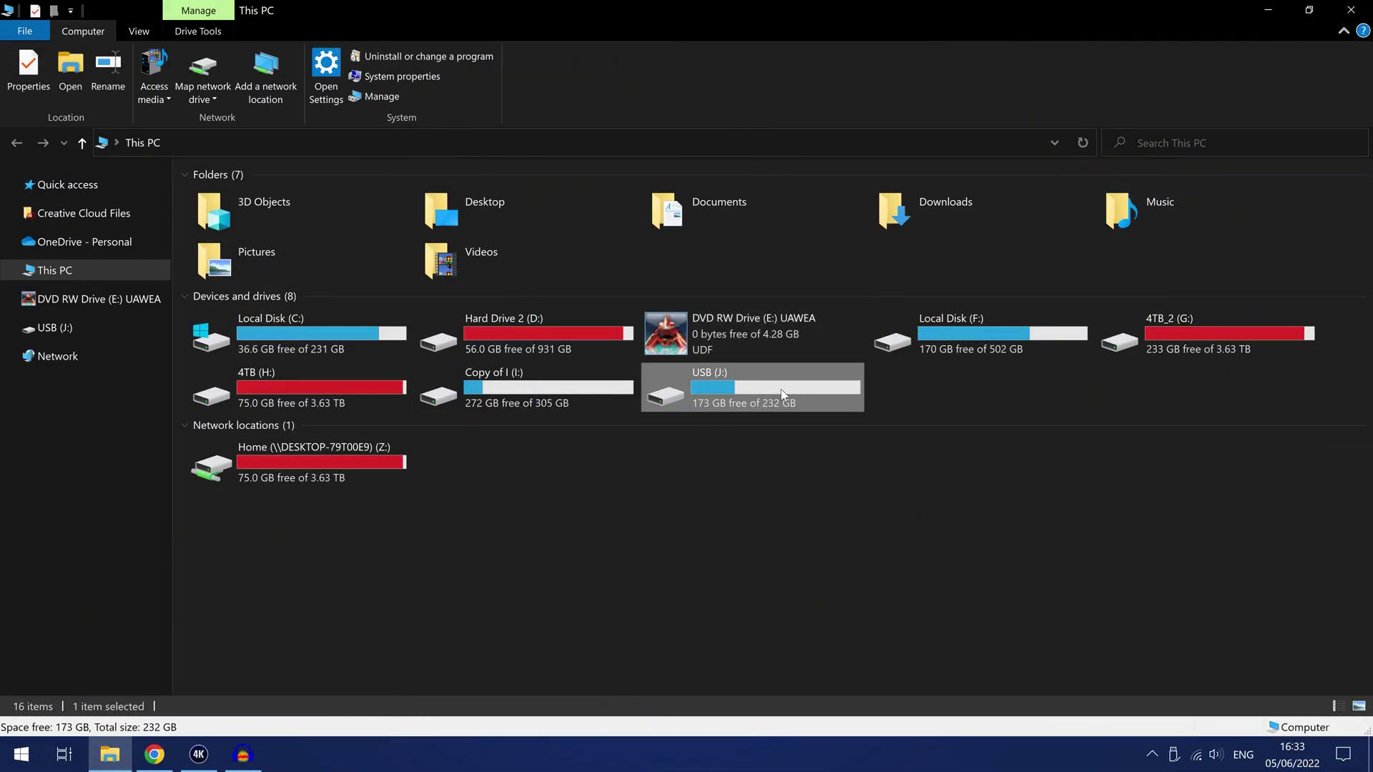
- Open the USB drive and inspect app.pkg from the CUSA02624-app folder in PS4 Package Viewer
{"action": "double_click", "coordinate": [716, 404]}
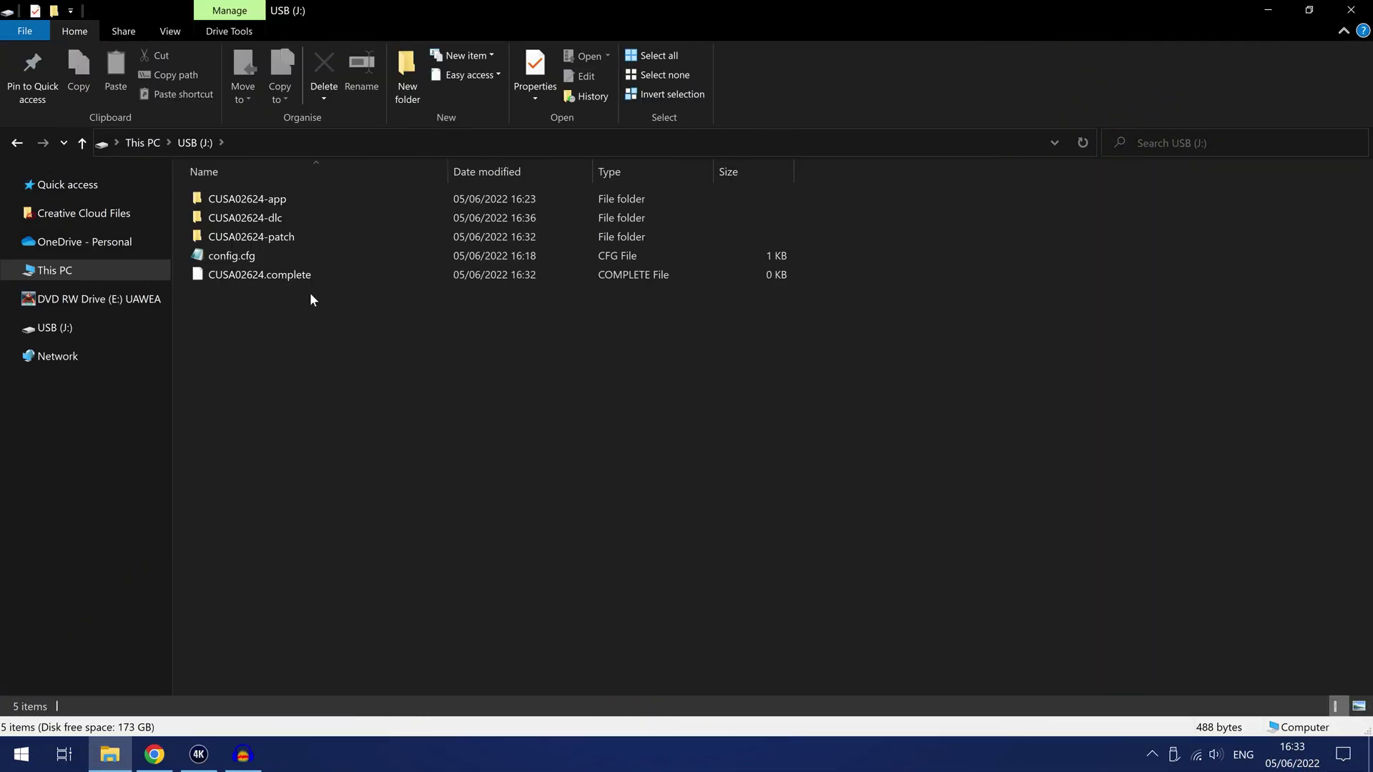
{"action": "double_click", "coordinate": [268, 193]}
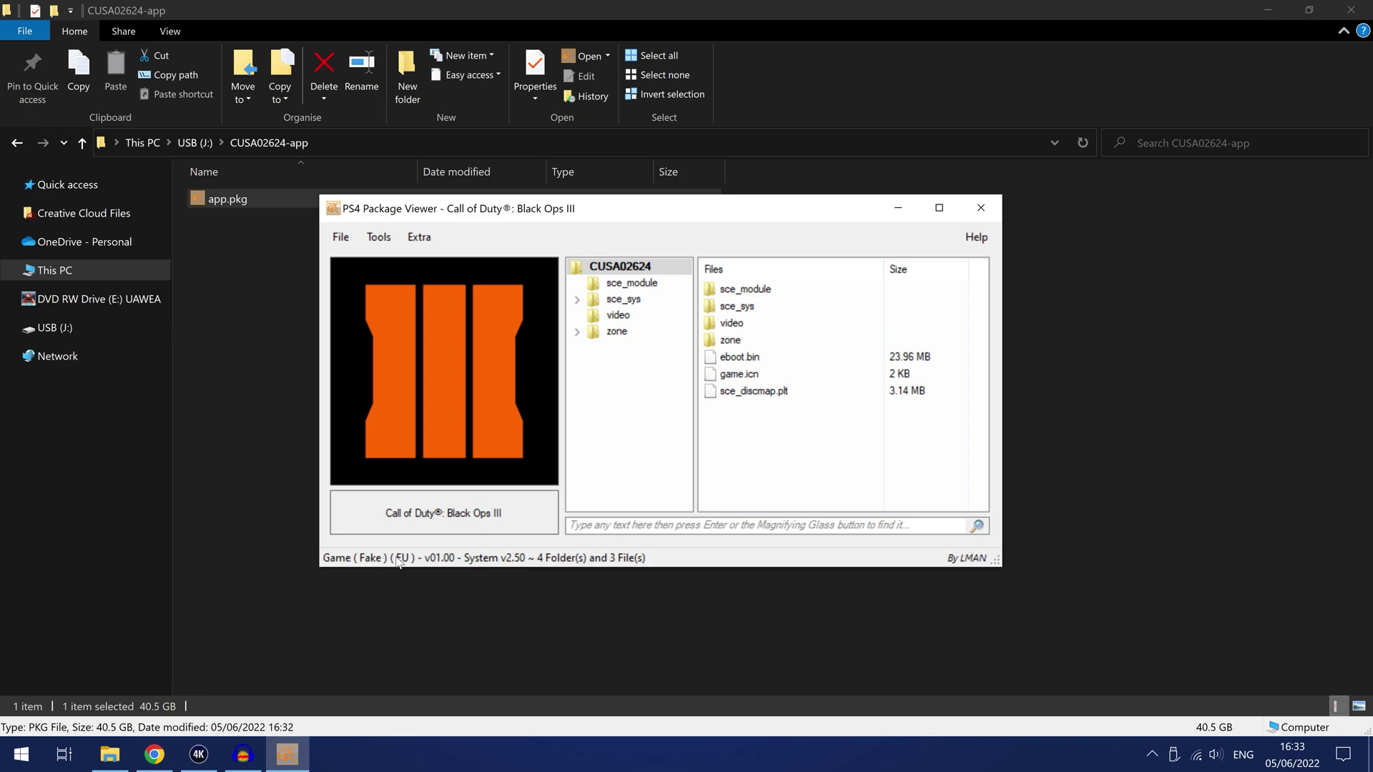
{"action": "left_click", "coordinate": [980, 209]}
{"action": "key", "text": "alt+Up"}
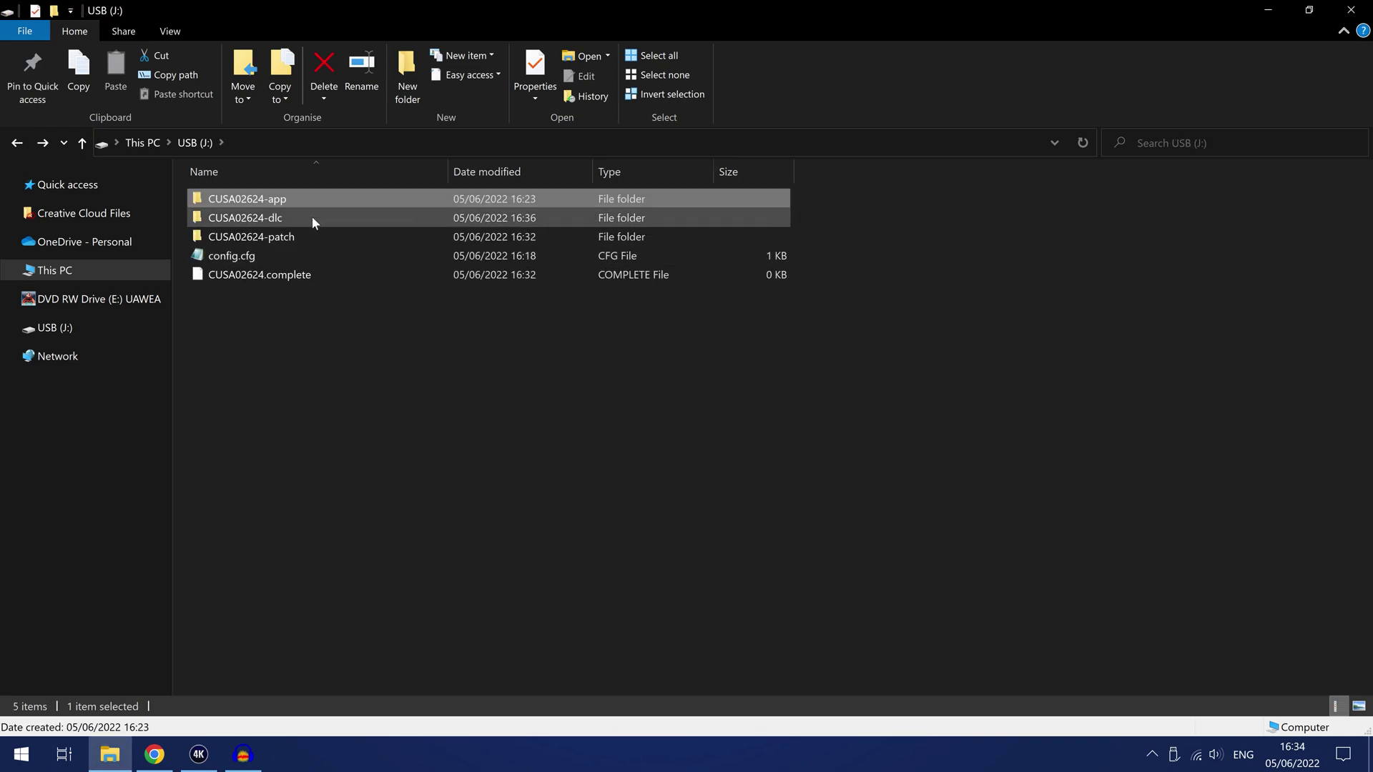
- Inspect the DLC package ac.pkg in CUSA02624-dlc/BLACKOPS3GIANT00
{"action": "double_click", "coordinate": [313, 215]}
{"action": "double_click", "coordinate": [271, 202]}
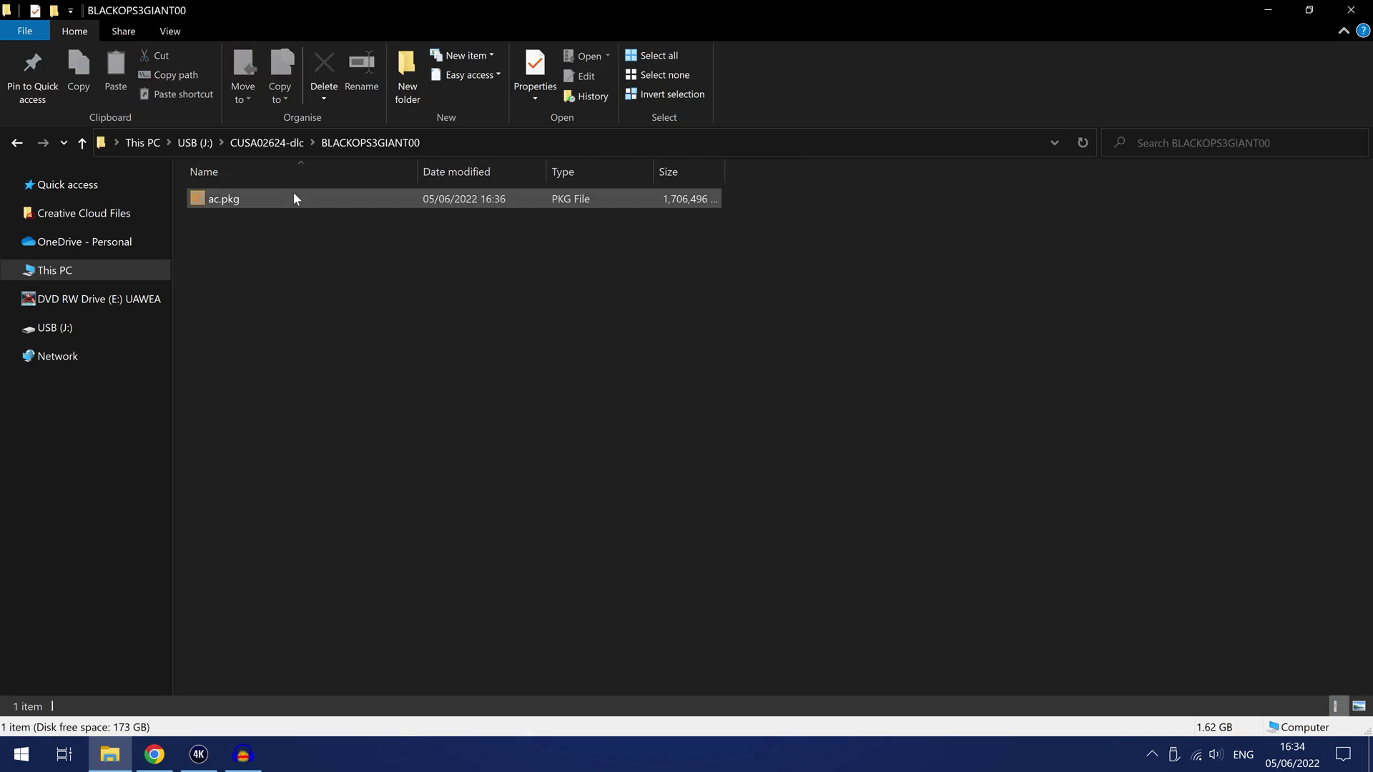
{"action": "left_click", "coordinate": [241, 203]}
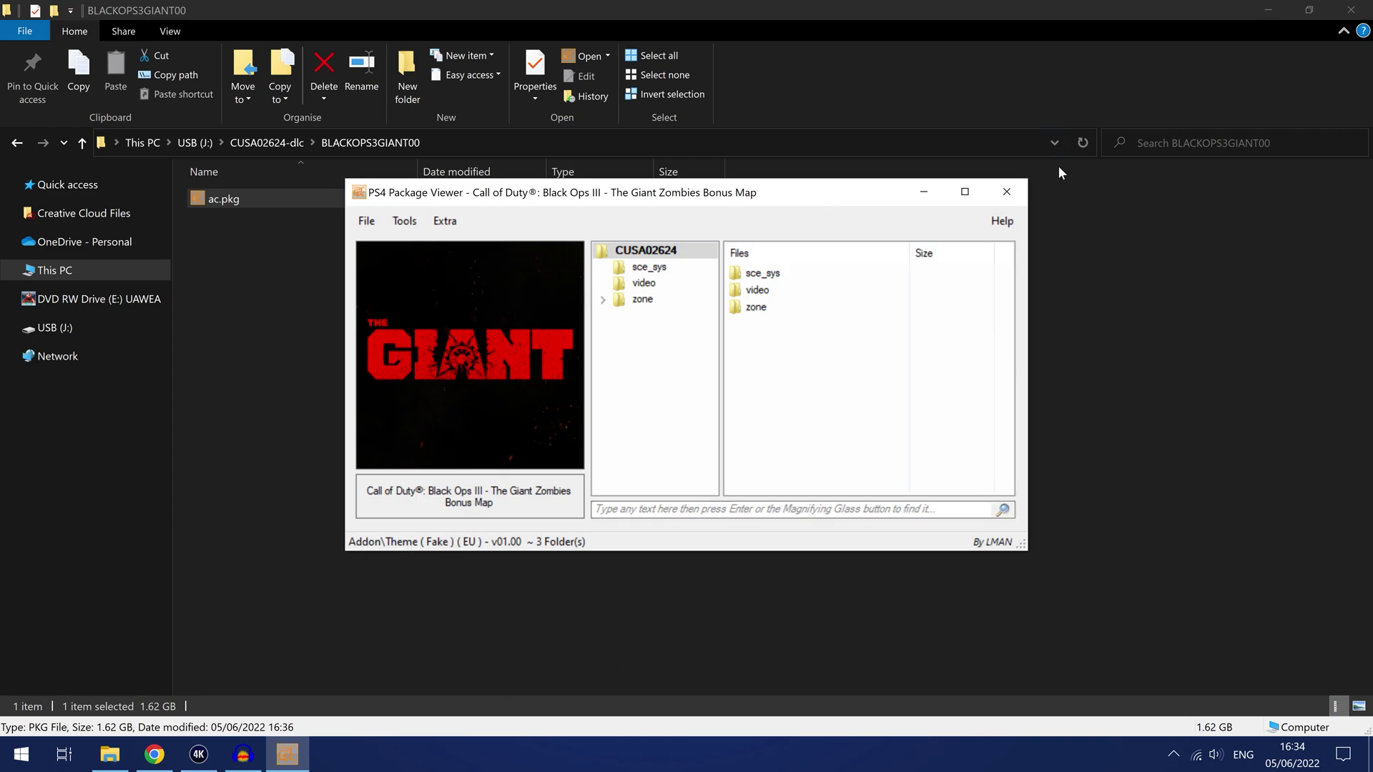
{"action": "left_click", "coordinate": [1006, 192]}
{"action": "key", "text": "BackSpace"}
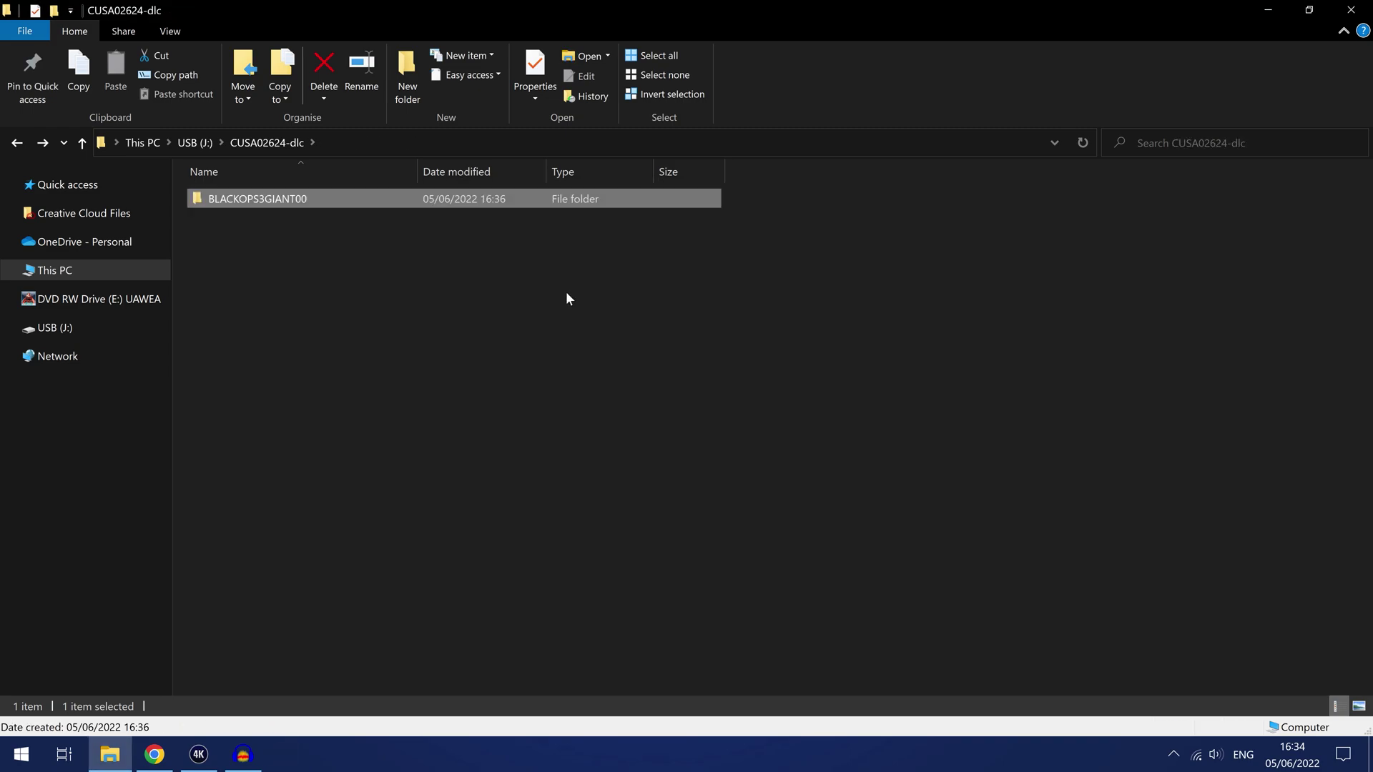
{"action": "key", "text": "BackSpace"}
- Check the v01.26 patch.pkg in CUSA02624-patch, then return to USB (J:)
{"action": "double_click", "coordinate": [270, 238]}
{"action": "left_click", "coordinate": [290, 198]}
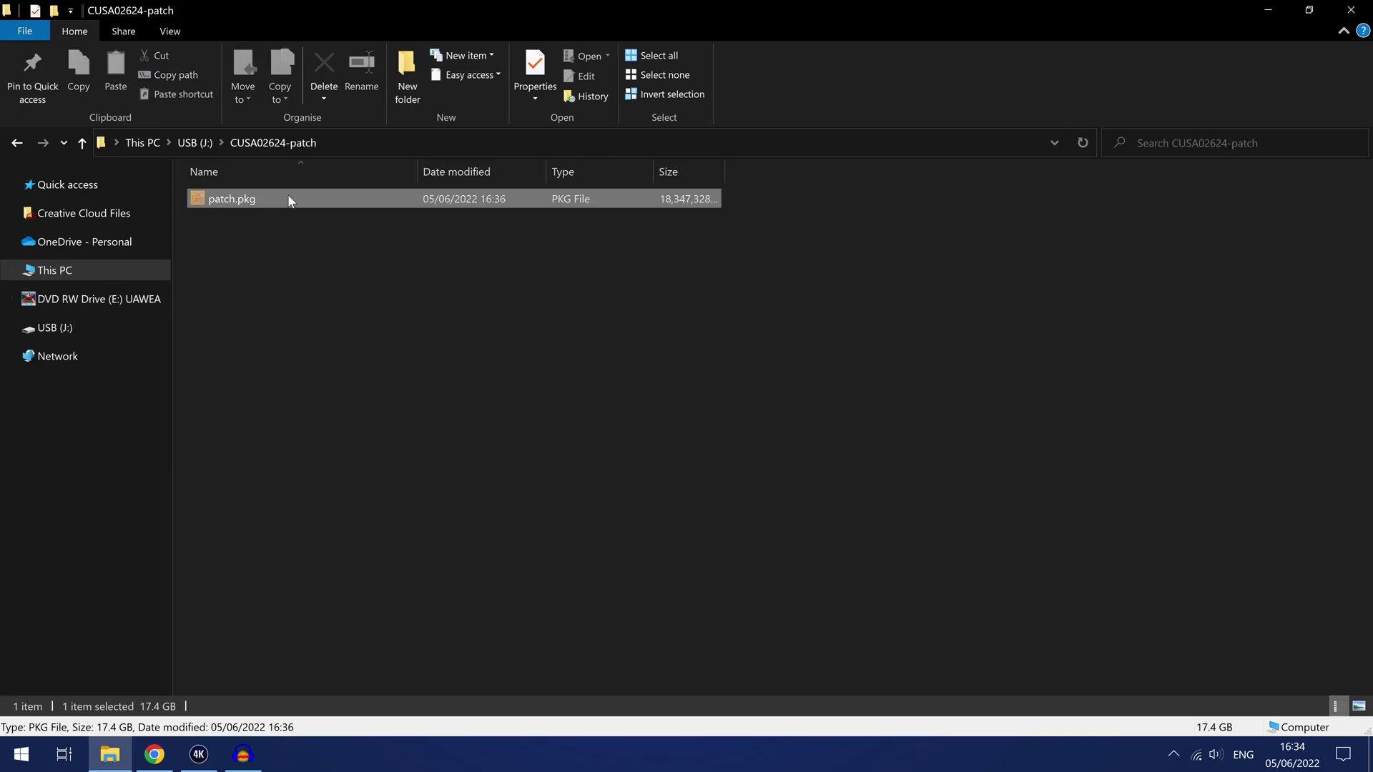
{"action": "key", "text": "Return"}
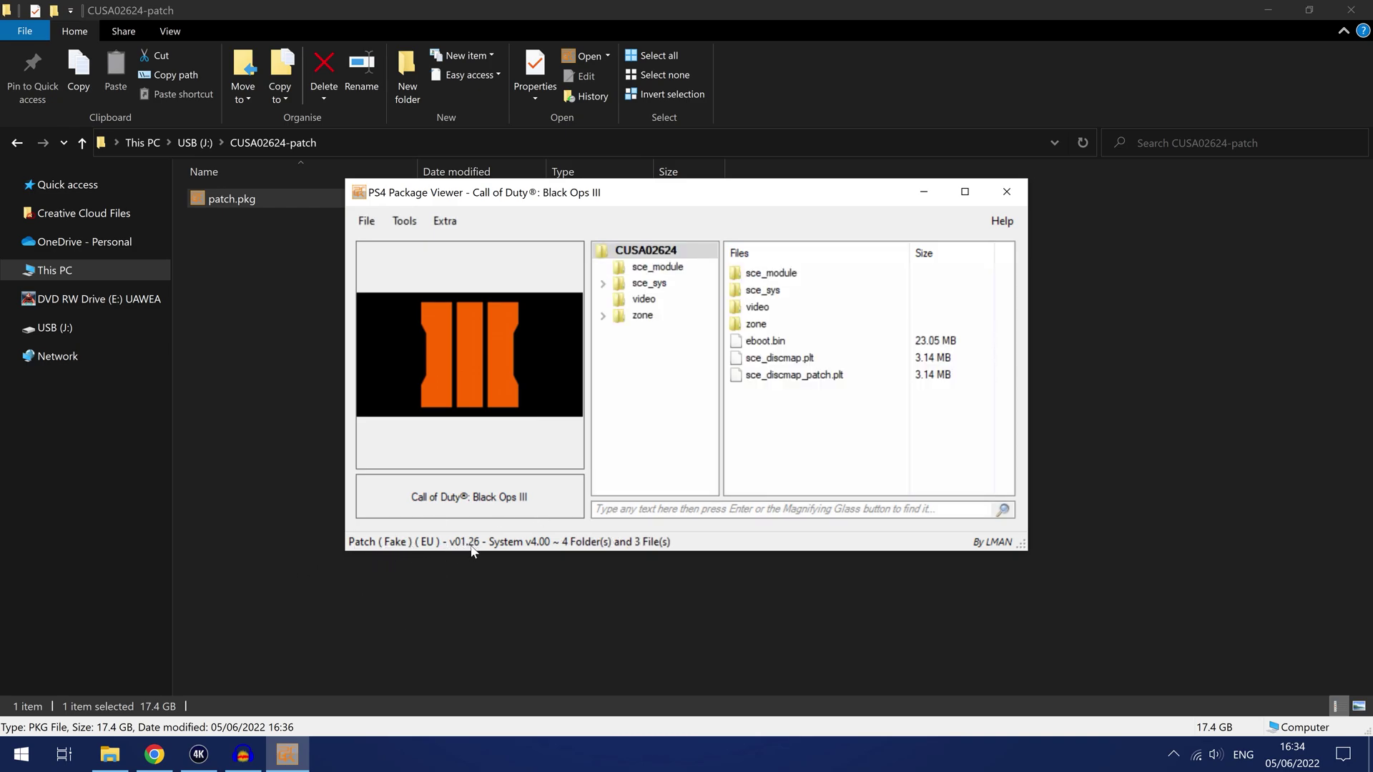
{"action": "left_click", "coordinate": [1009, 193]}
{"action": "key", "text": "BackSpace"}
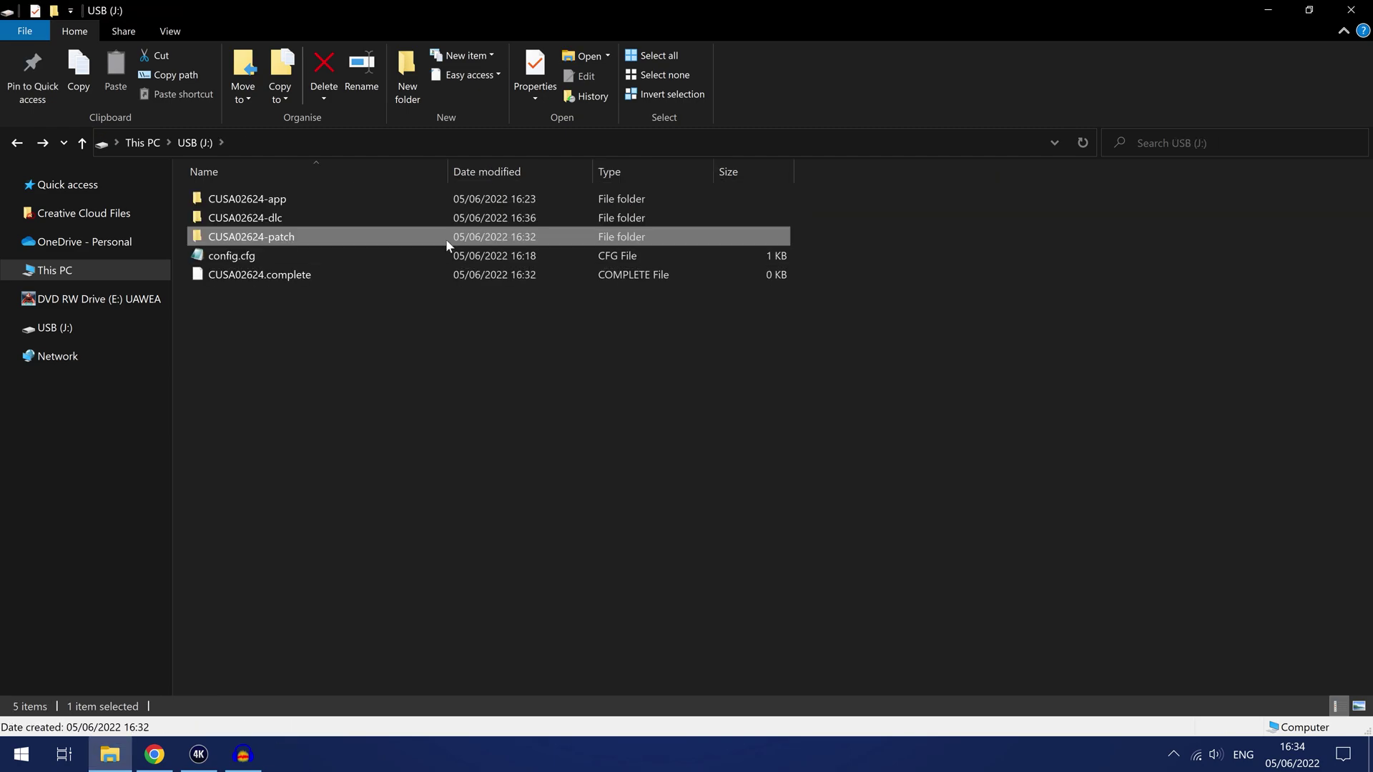
- Move app.pkg and ac.pkg out of their CUSA02624 subfolders to the USB drive root
{"action": "double_click", "coordinate": [340, 199]}
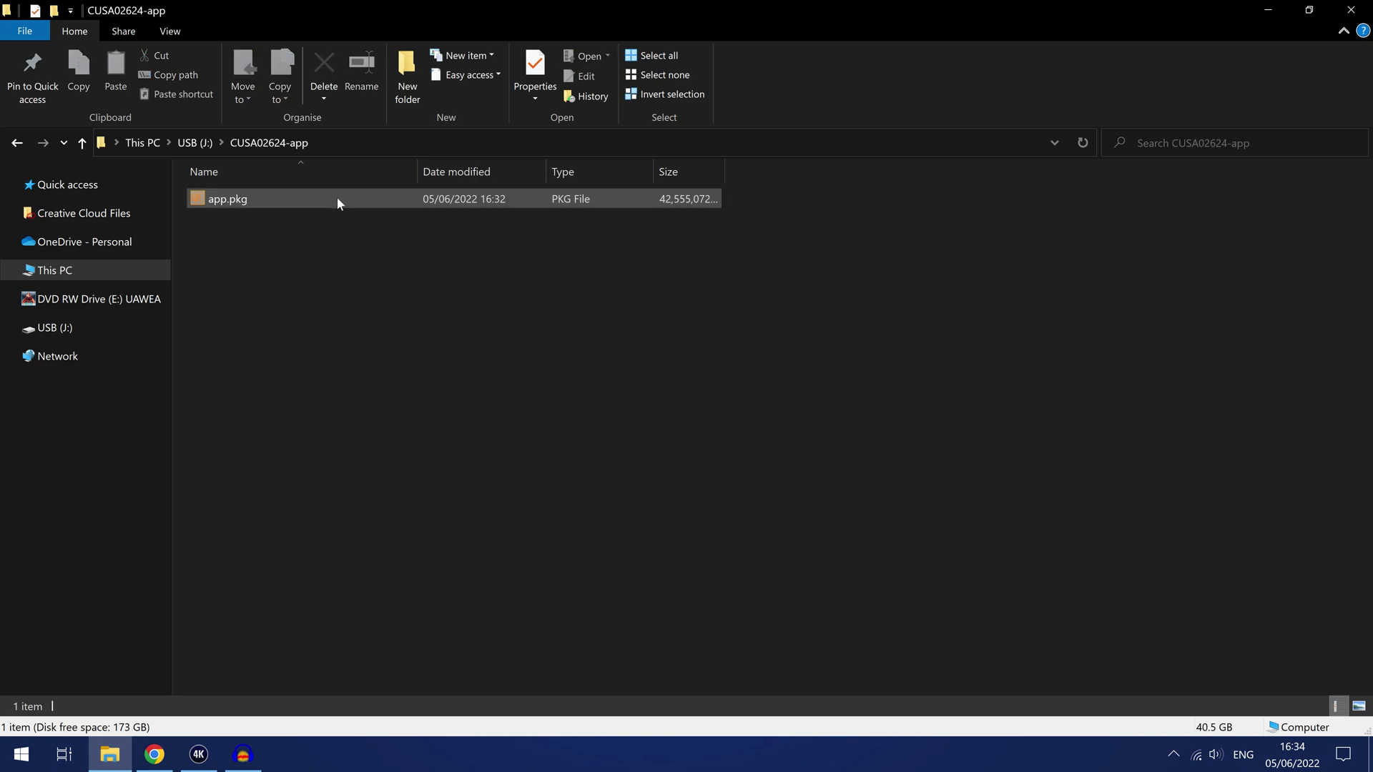
{"action": "left_click", "coordinate": [338, 199]}
{"action": "key", "text": "ctrl+x"}
{"action": "key", "text": "BackSpace"}
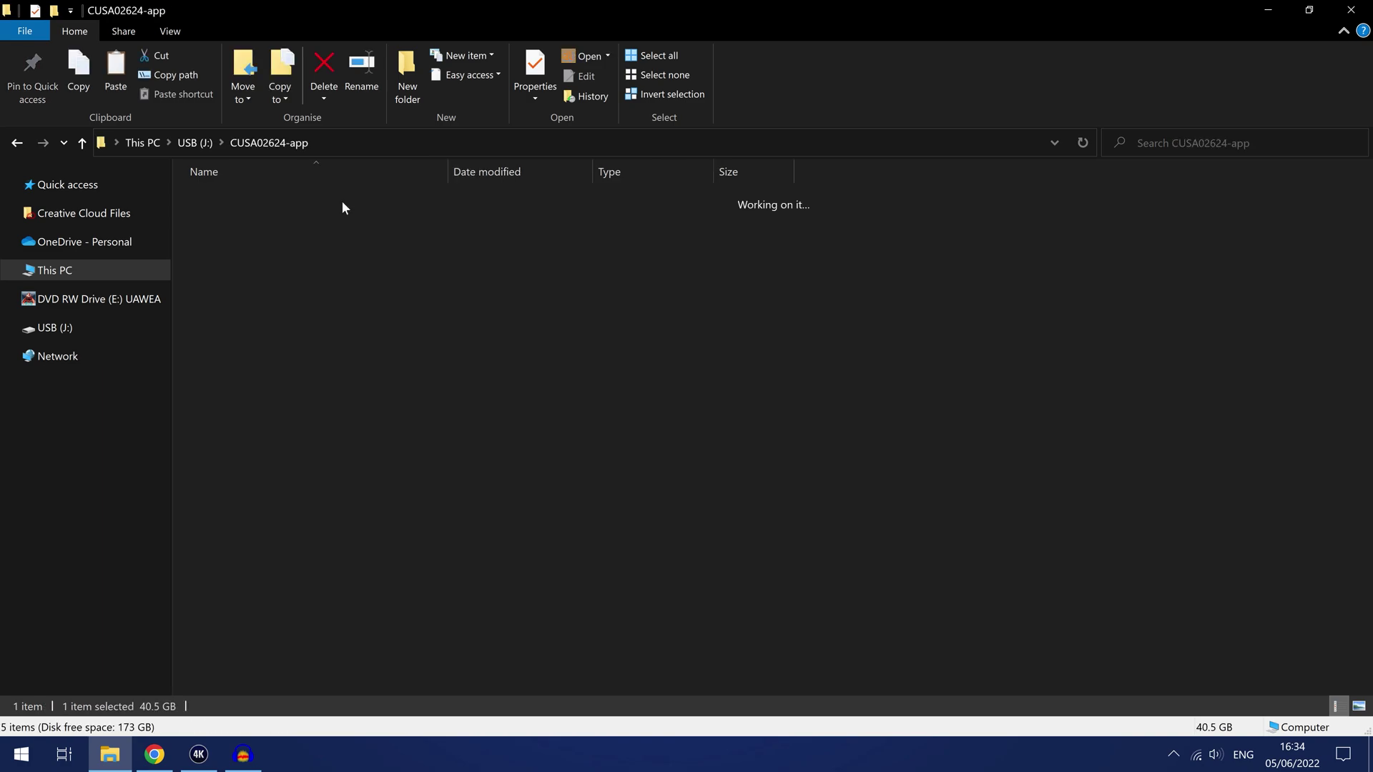
{"action": "key", "text": "ctrl+v"}
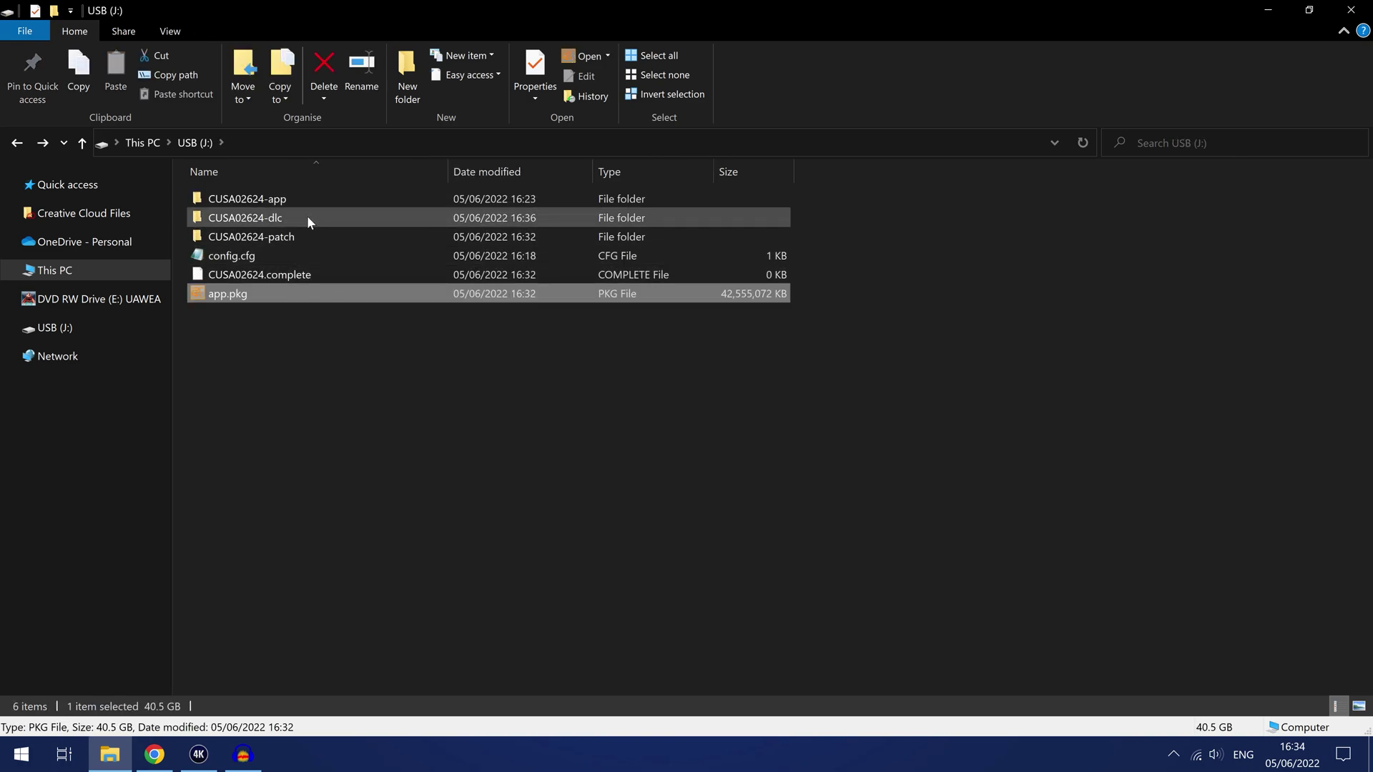
{"action": "double_click", "coordinate": [306, 217]}
{"action": "double_click", "coordinate": [257, 200]}
{"action": "left_click", "coordinate": [253, 200]}
{"action": "key", "text": "ctrl+x"}
{"action": "key", "text": "BackSpace"}
{"action": "key", "text": "BackSpace"}
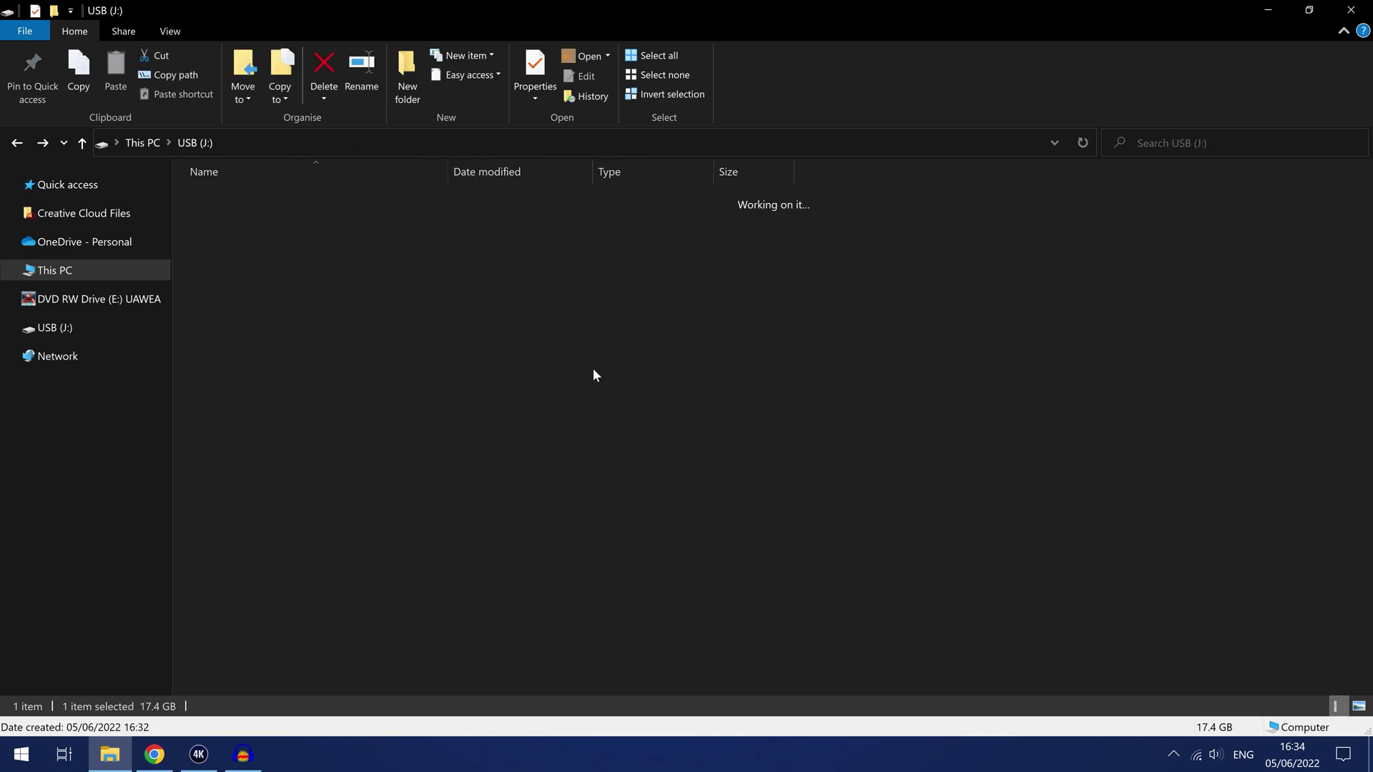
{"action": "key", "text": "ctrl+v"}
- Move patch.pkg from CUSA02624-patch to the USB drive root
{"action": "double_click", "coordinate": [296, 231]}
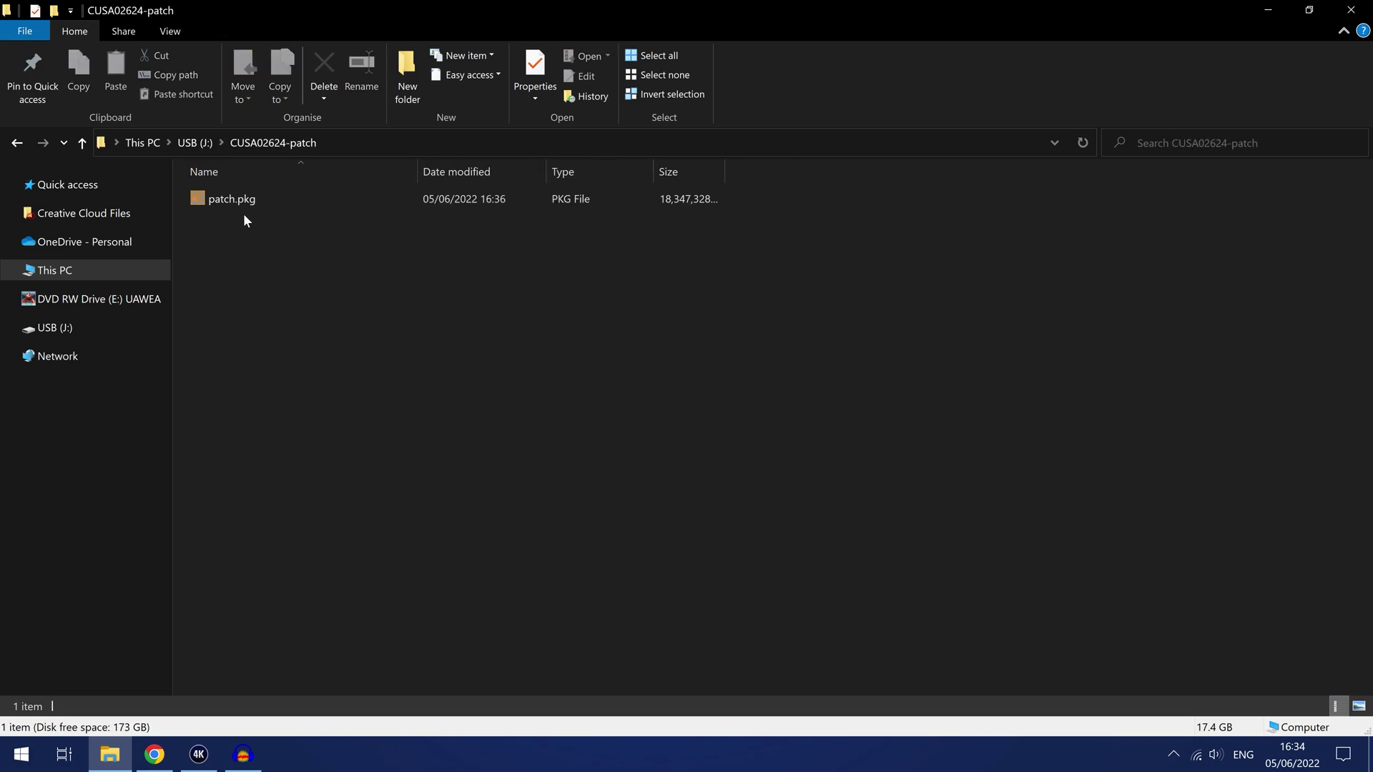
{"action": "left_click", "coordinate": [236, 202]}
{"action": "key", "text": "ctrl+x"}
{"action": "key", "text": "BackSpace"}
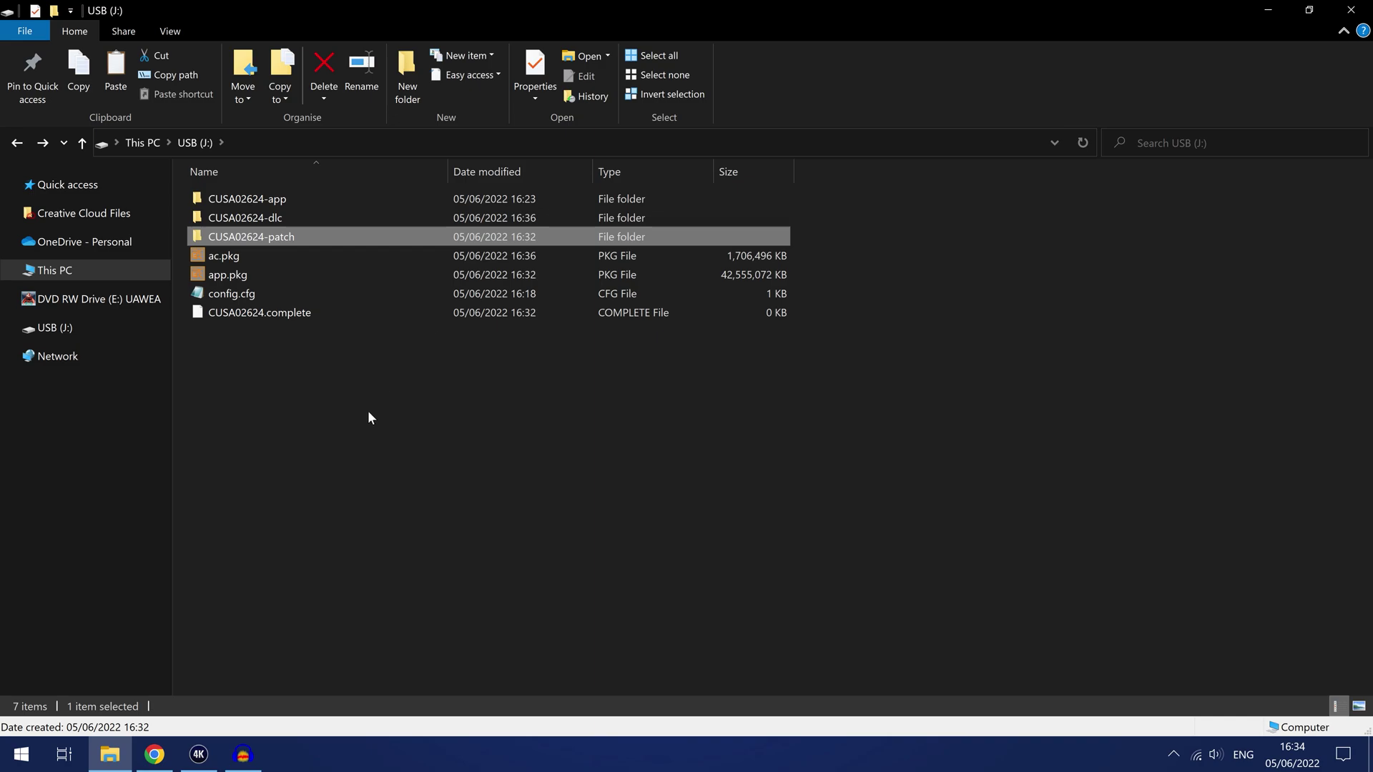
{"action": "left_click", "coordinate": [607, 351]}
{"action": "key", "text": "ctrl+v"}
- Delete the three emptied CUSA02624 folders and CUSA02624.complete, leaving the four files
{"action": "left_click_drag", "start_coordinate": [826, 190], "coordinate": [681, 236]}
{"action": "key", "text": "Delete"}
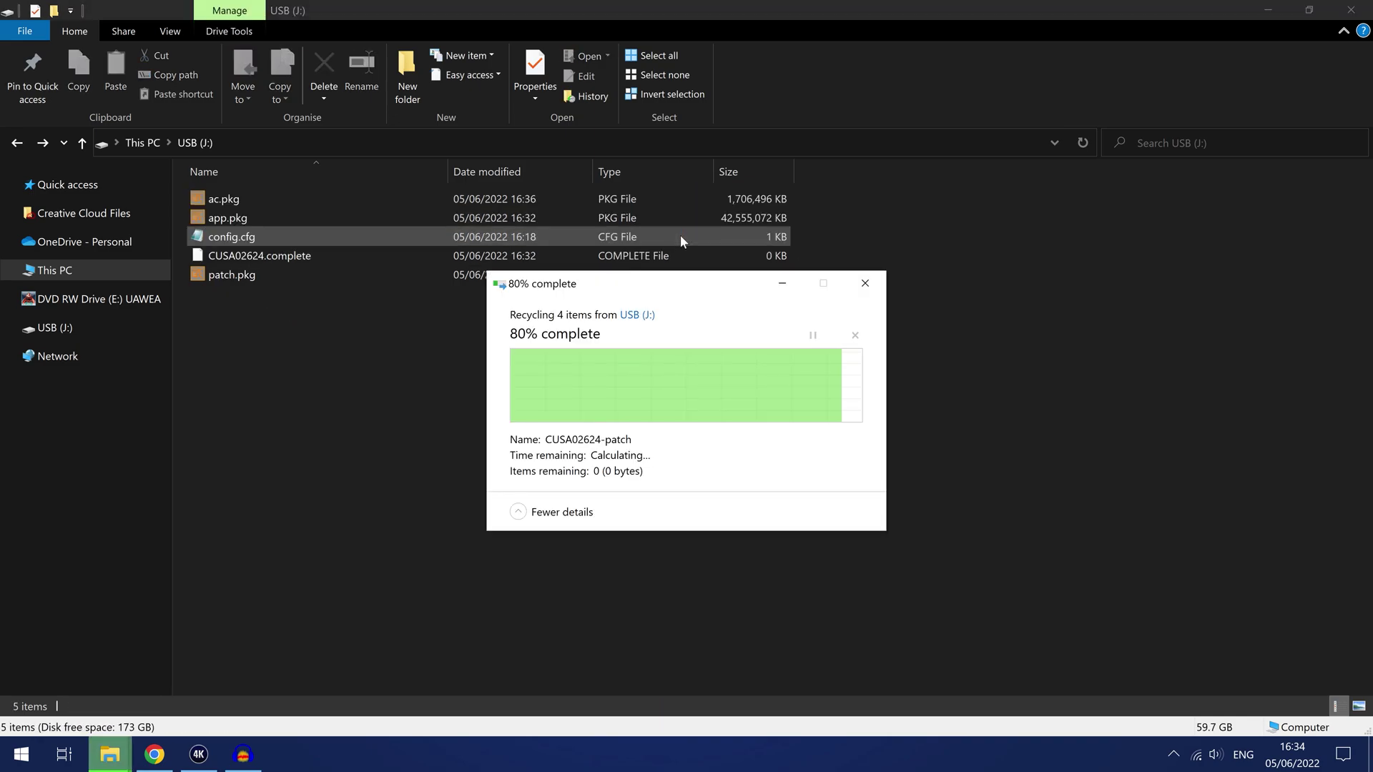
{"action": "left_click", "coordinate": [242, 259]}
{"action": "key", "text": "Delete"}
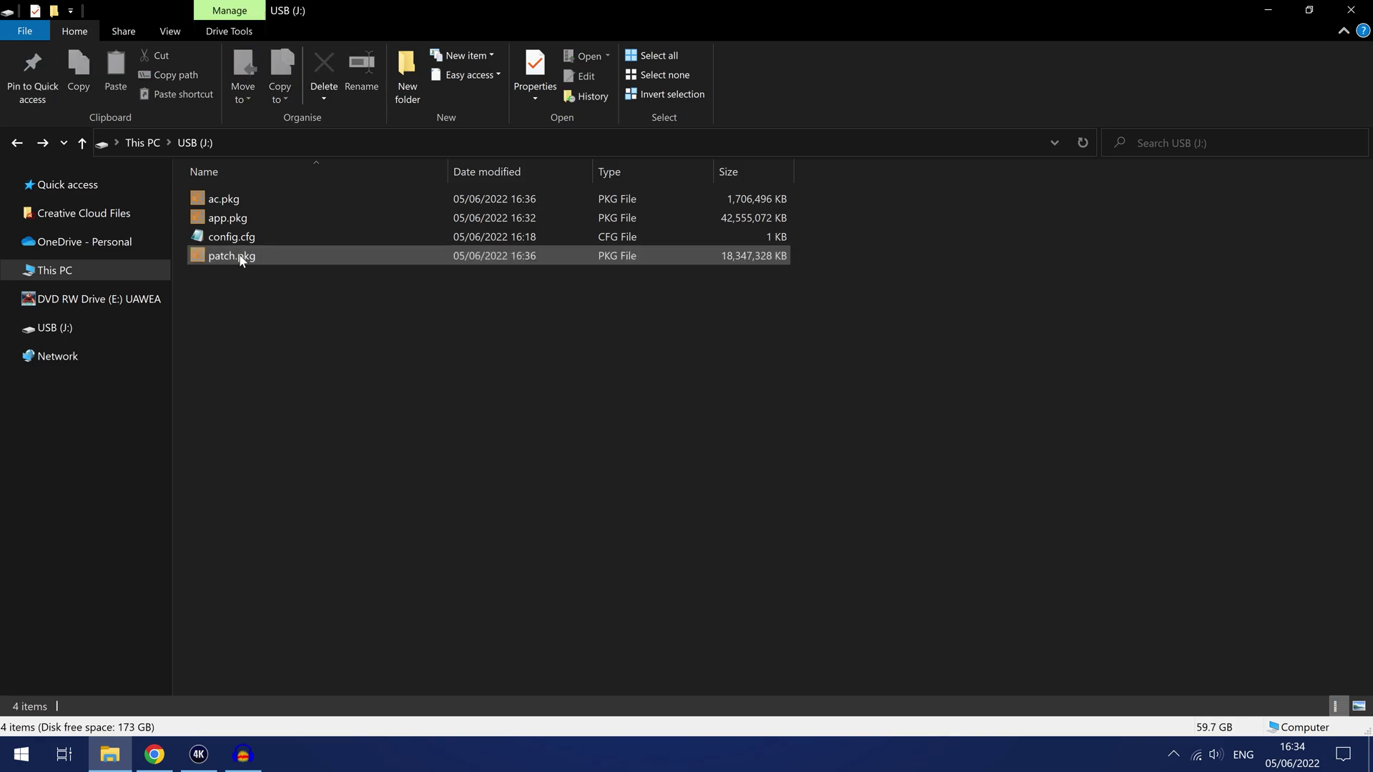
{"action": "left_click", "coordinate": [278, 364]}
{"action": "left_click_drag", "start_coordinate": [571, 313], "coordinate": [500, 193]}
{"action": "left_click", "coordinate": [495, 565]}
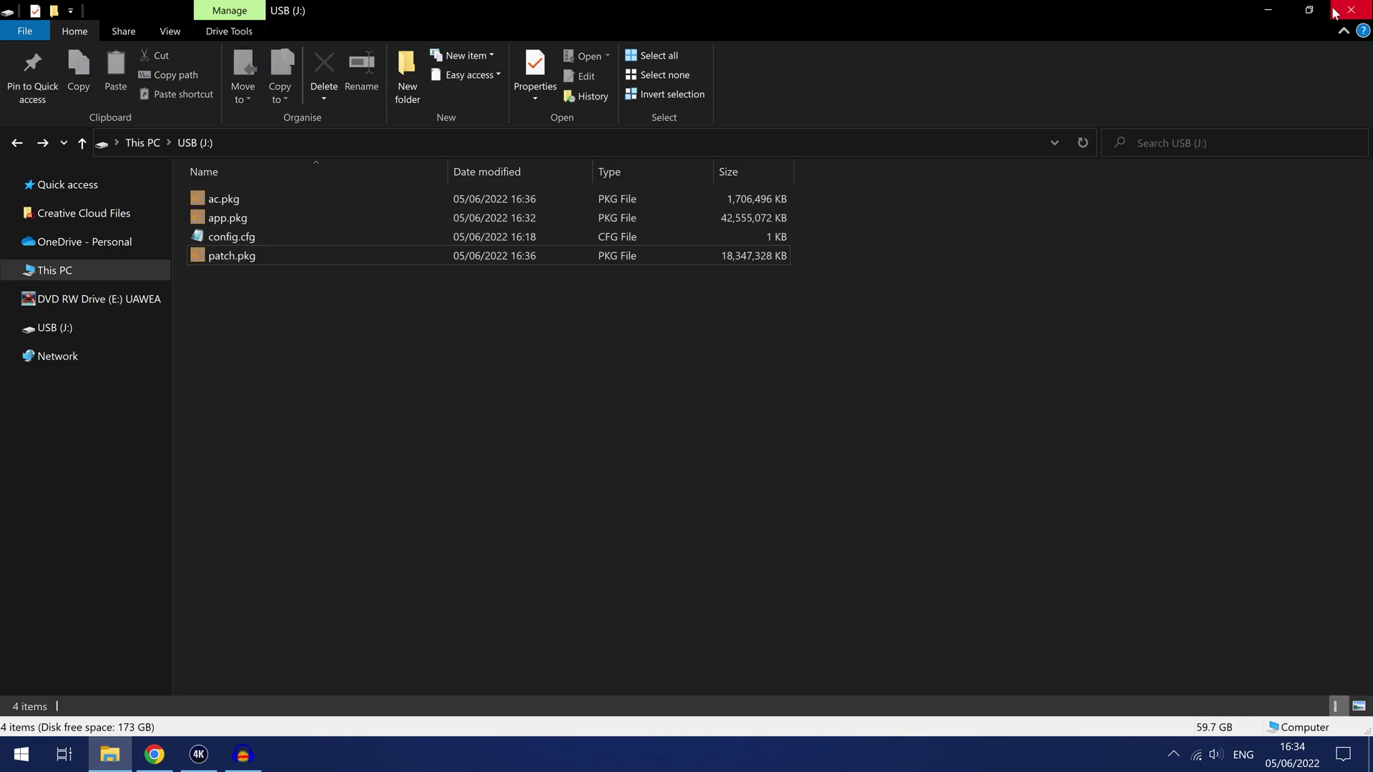
- Close File Explorer and eject the USB drive from the system tray
{"action": "left_click", "coordinate": [1338, 15]}
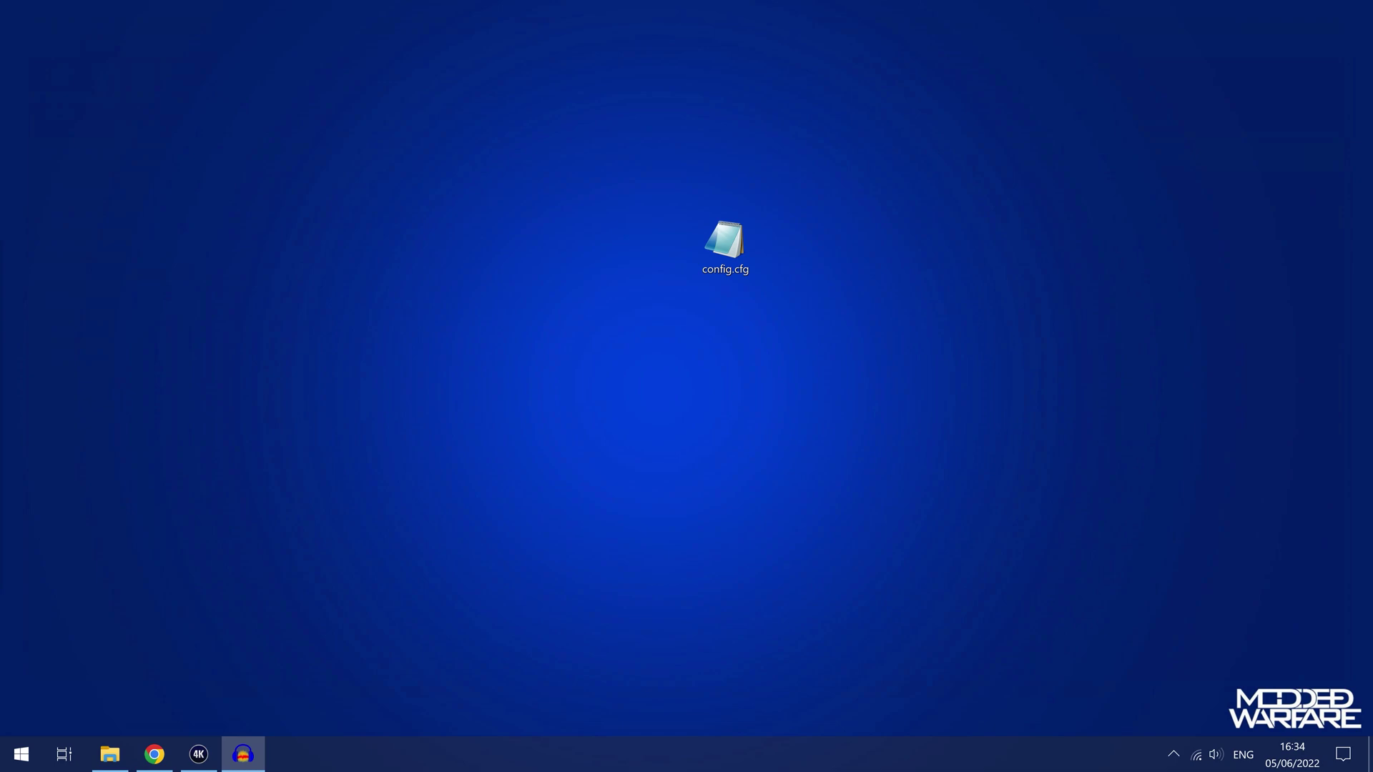
{"action": "left_click", "coordinate": [1167, 755]}
{"action": "left_click", "coordinate": [1102, 612]}
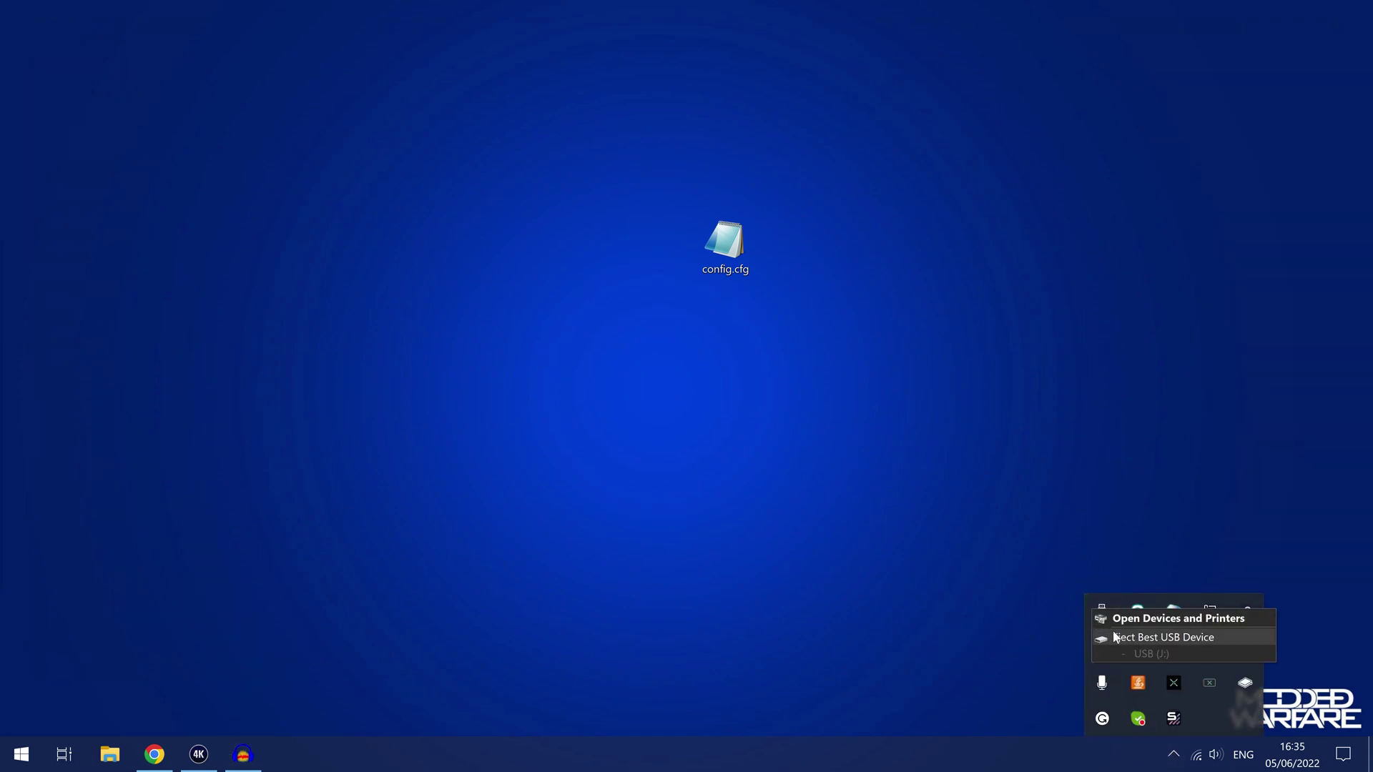
{"action": "left_click", "coordinate": [1150, 636]}
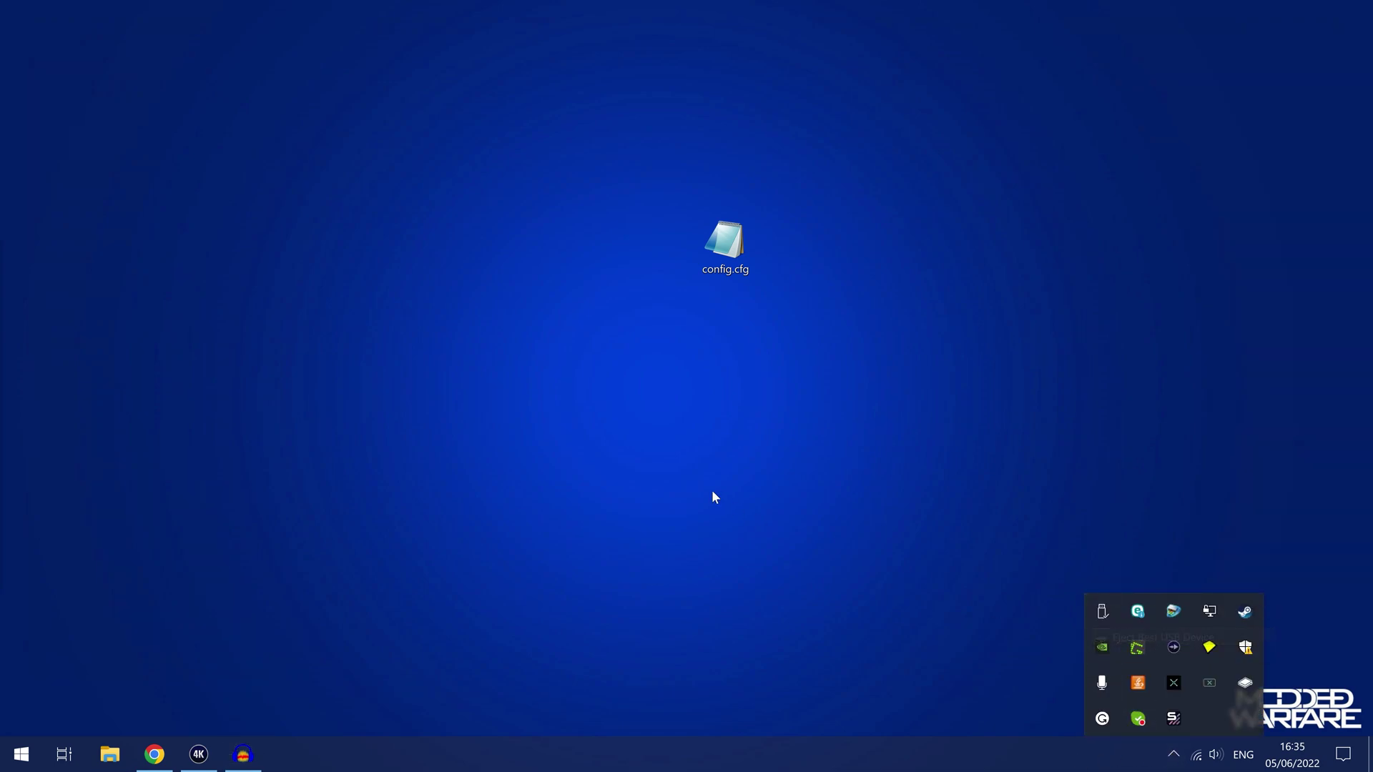
{"action": "left_click", "coordinate": [960, 613]}
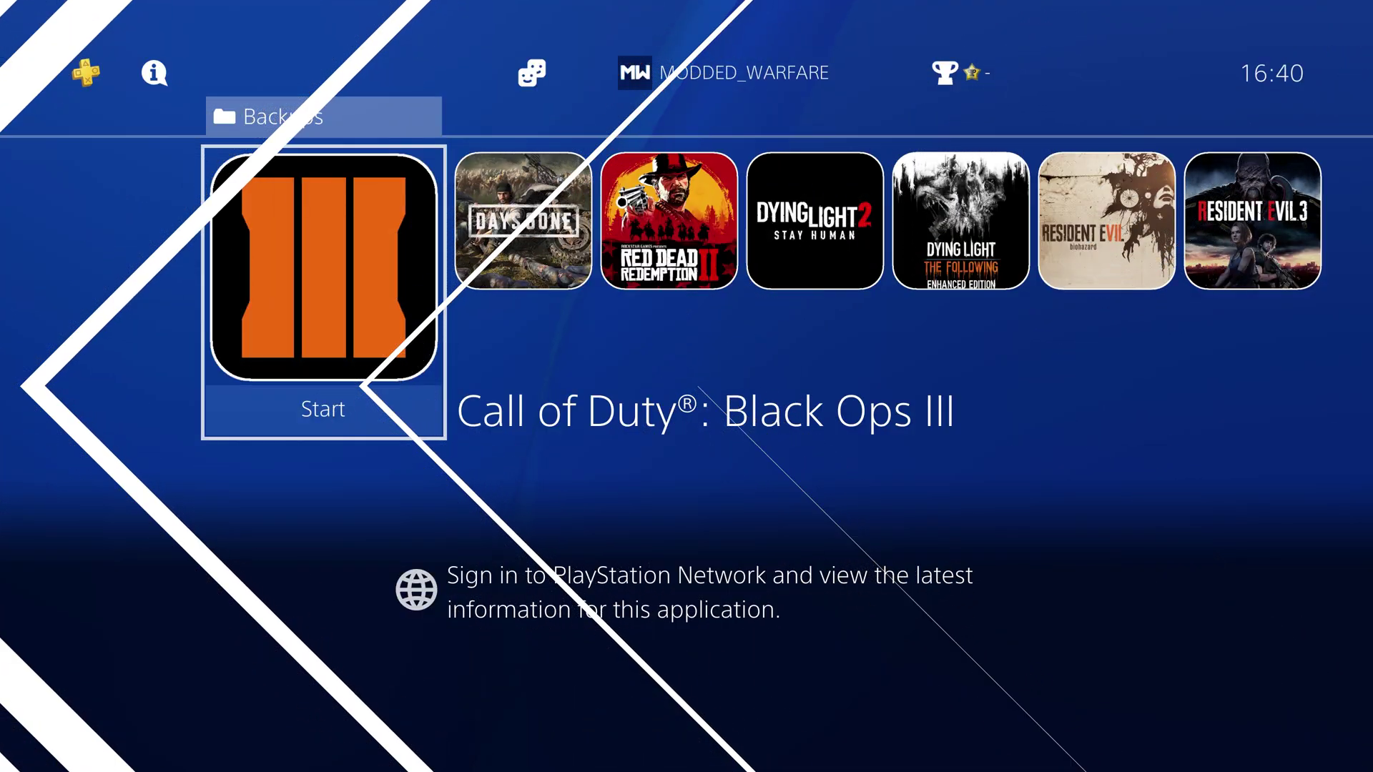
- Delete Call of Duty: Black Ops III from the console
{"action": "key", "text": "Menu"}
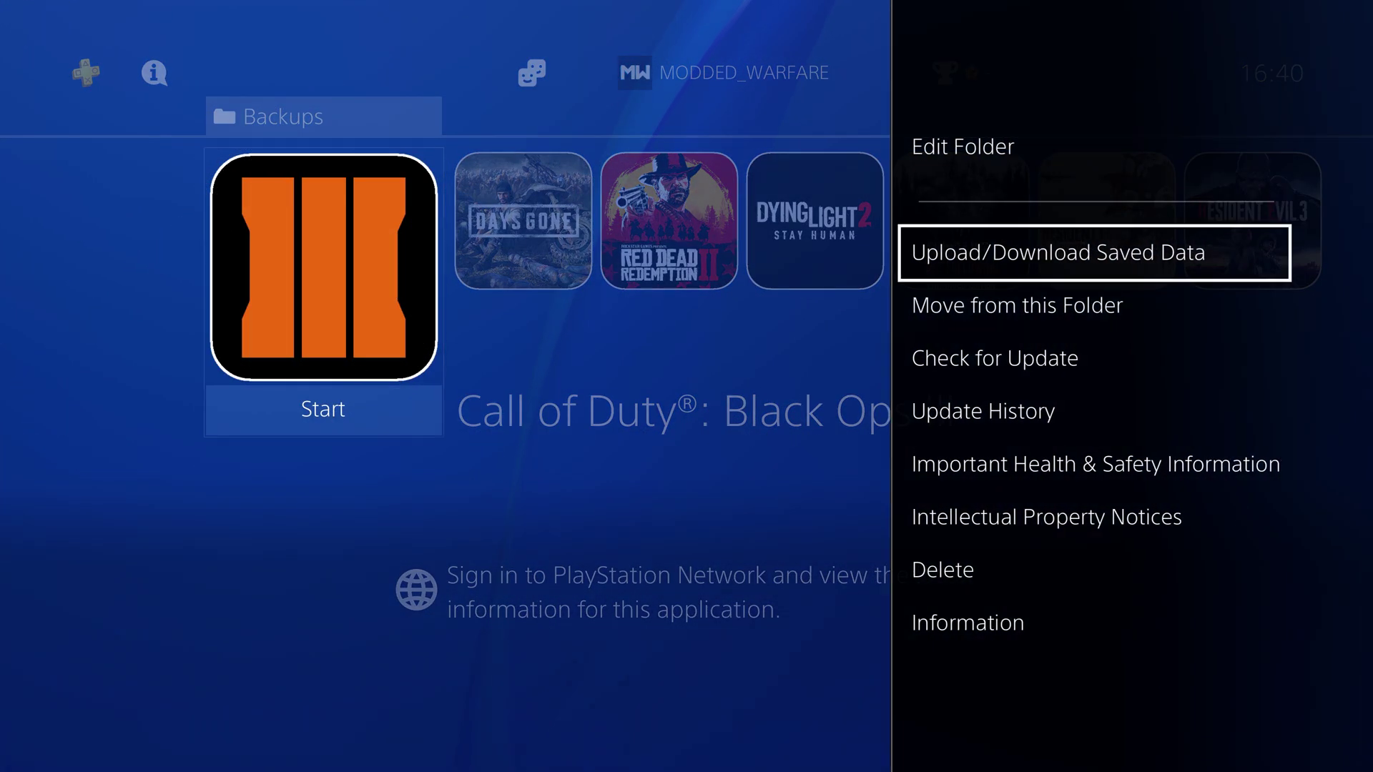
{"action": "key", "text": "Down"}
{"action": "key", "text": "Down"}
{"action": "key", "text": "Down"}
{"action": "key", "text": "Down"}
{"action": "key", "text": "Down"}
{"action": "key", "text": "Down"}
{"action": "key", "text": "Return"}
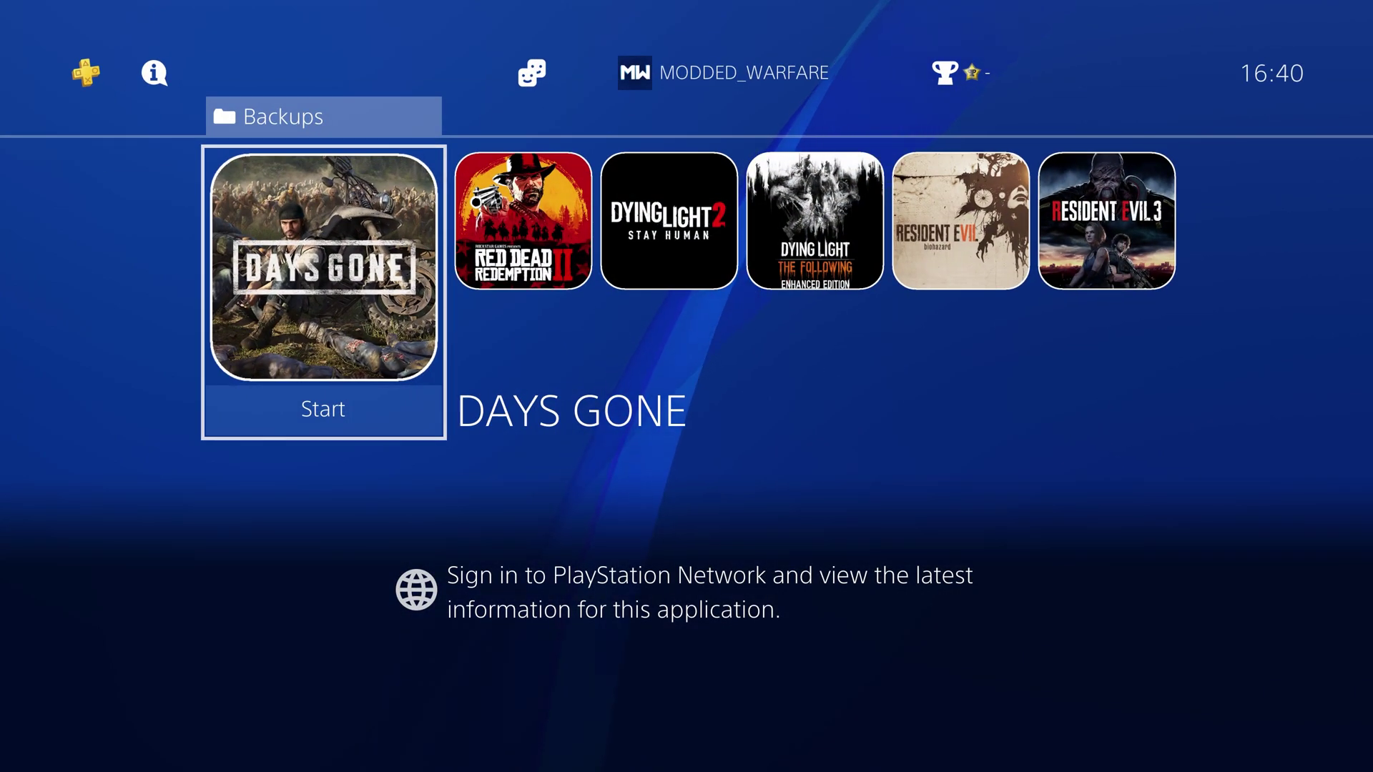
- Go to Settings > Debug Settings > Game > Package Installer
{"action": "key", "text": "Escape"}
{"action": "key", "text": "Up"}
{"action": "key", "text": "Right"}
{"action": "key", "text": "Left"}
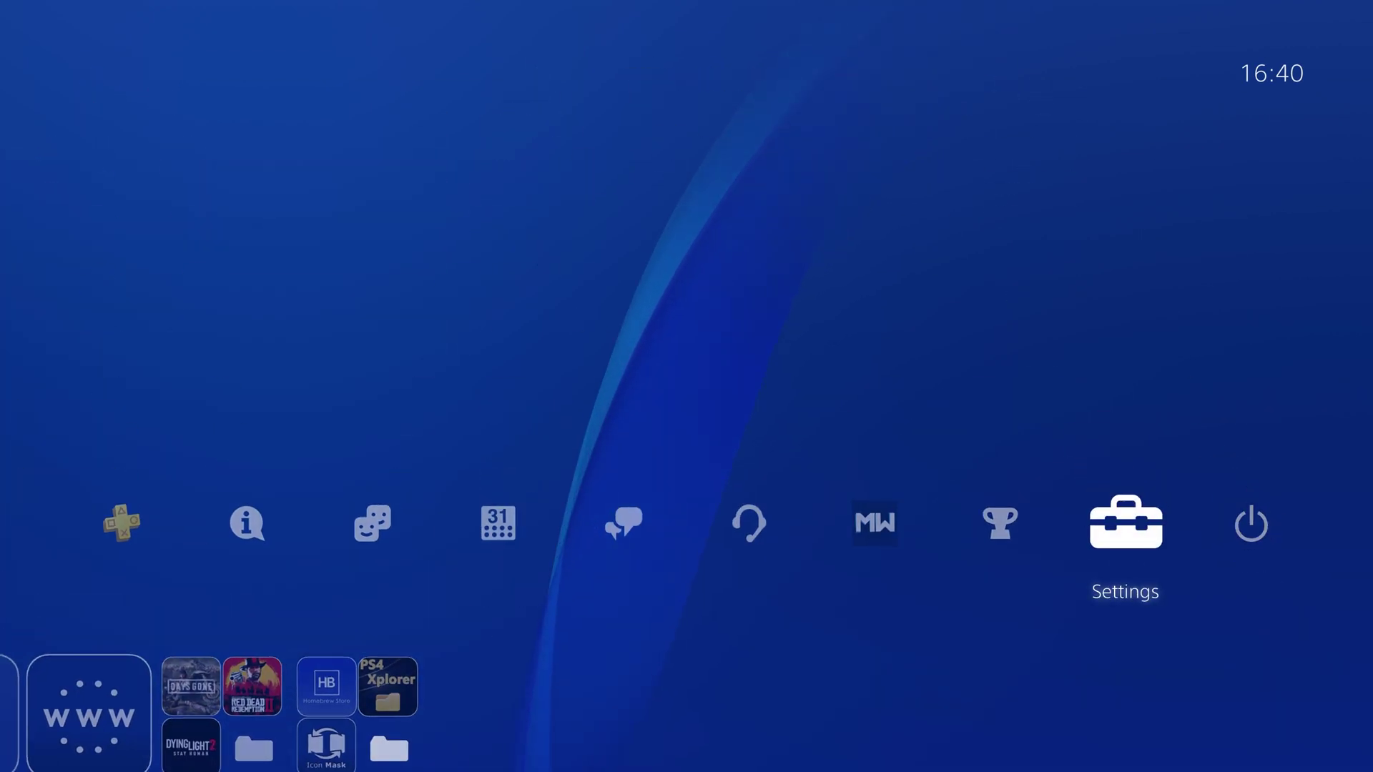
{"action": "key", "text": "Return"}
{"action": "key", "text": "Down"}
{"action": "key", "text": "Down"}
{"action": "key", "text": "Down"}
{"action": "key", "text": "Down"}
{"action": "key", "text": "Down"}
{"action": "key", "text": "Down"}
{"action": "key", "text": "Down"}
{"action": "key", "text": "Down"}
{"action": "key", "text": "Down"}
{"action": "key", "text": "Down"}
{"action": "key", "text": "Down"}
{"action": "key", "text": "Down"}
{"action": "key", "text": "Down"}
{"action": "key", "text": "Down"}
{"action": "key", "text": "Down"}
{"action": "key", "text": "Down"}
{"action": "key", "text": "Down"}
{"action": "key", "text": "Down"}
{"action": "key", "text": "Down"}
{"action": "key", "text": "Down"}
{"action": "key", "text": "Down"}
{"action": "key", "text": "Down"}
{"action": "key", "text": "Down"}
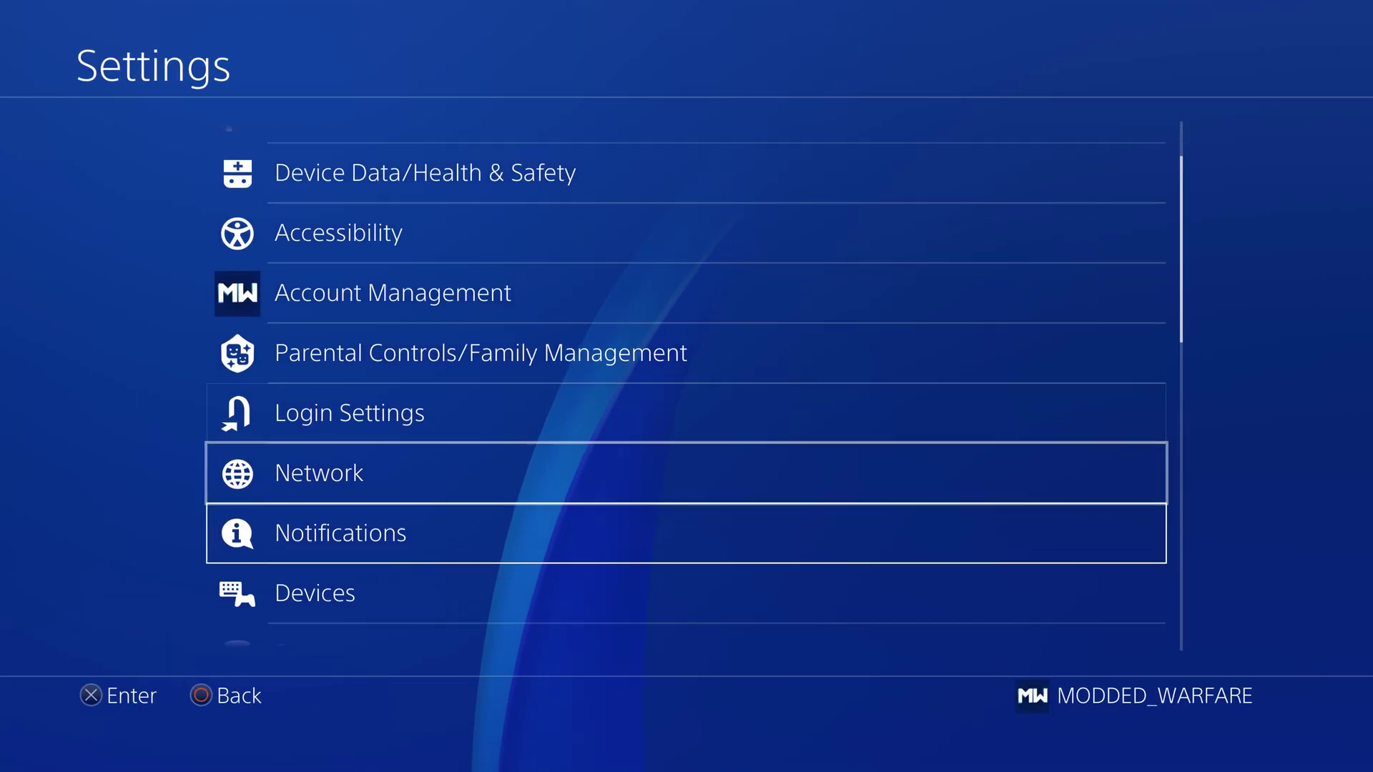
{"action": "key", "text": "Return"}
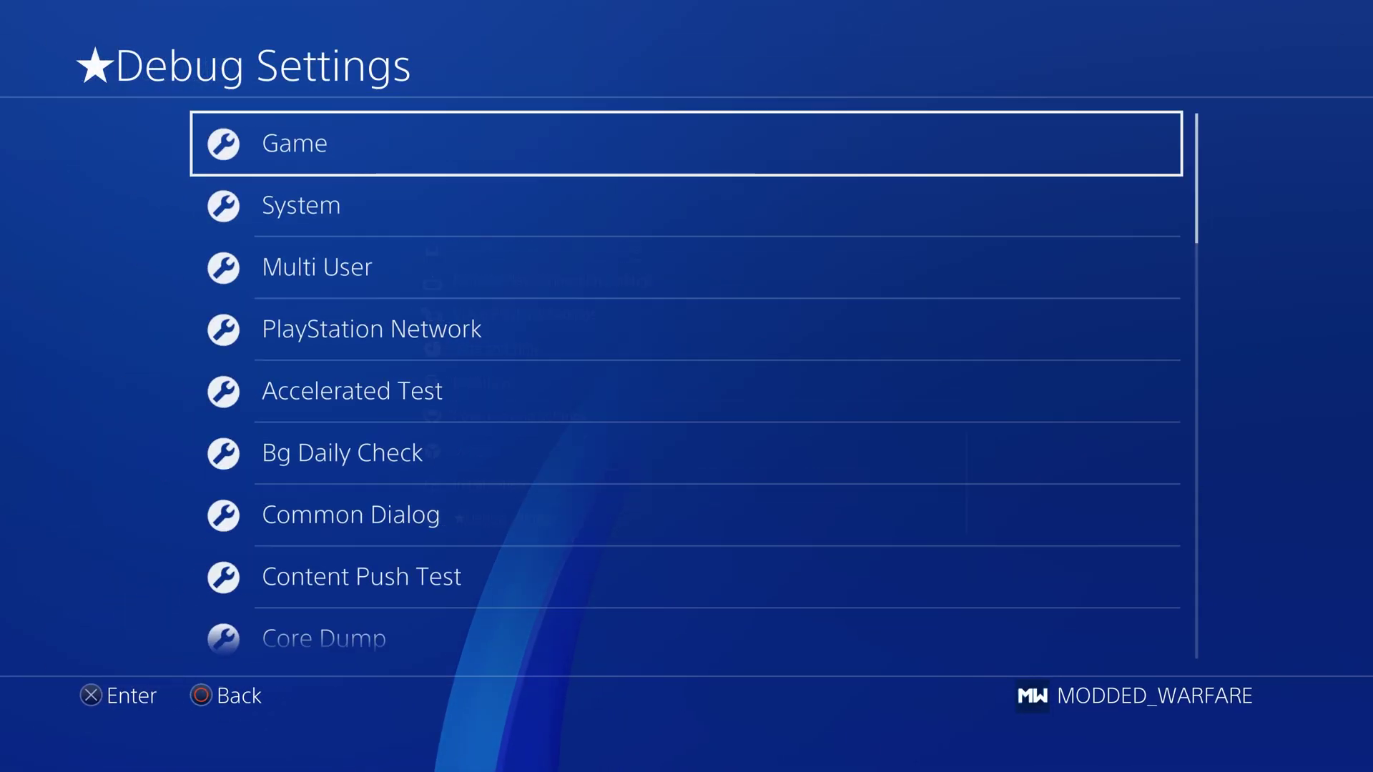
{"action": "key", "text": "Return"}
{"action": "key", "text": "Down"}
{"action": "key", "text": "Return"}
- Install the base game package app.pkg
{"action": "key", "text": "Down"}
{"action": "key", "text": "Down"}
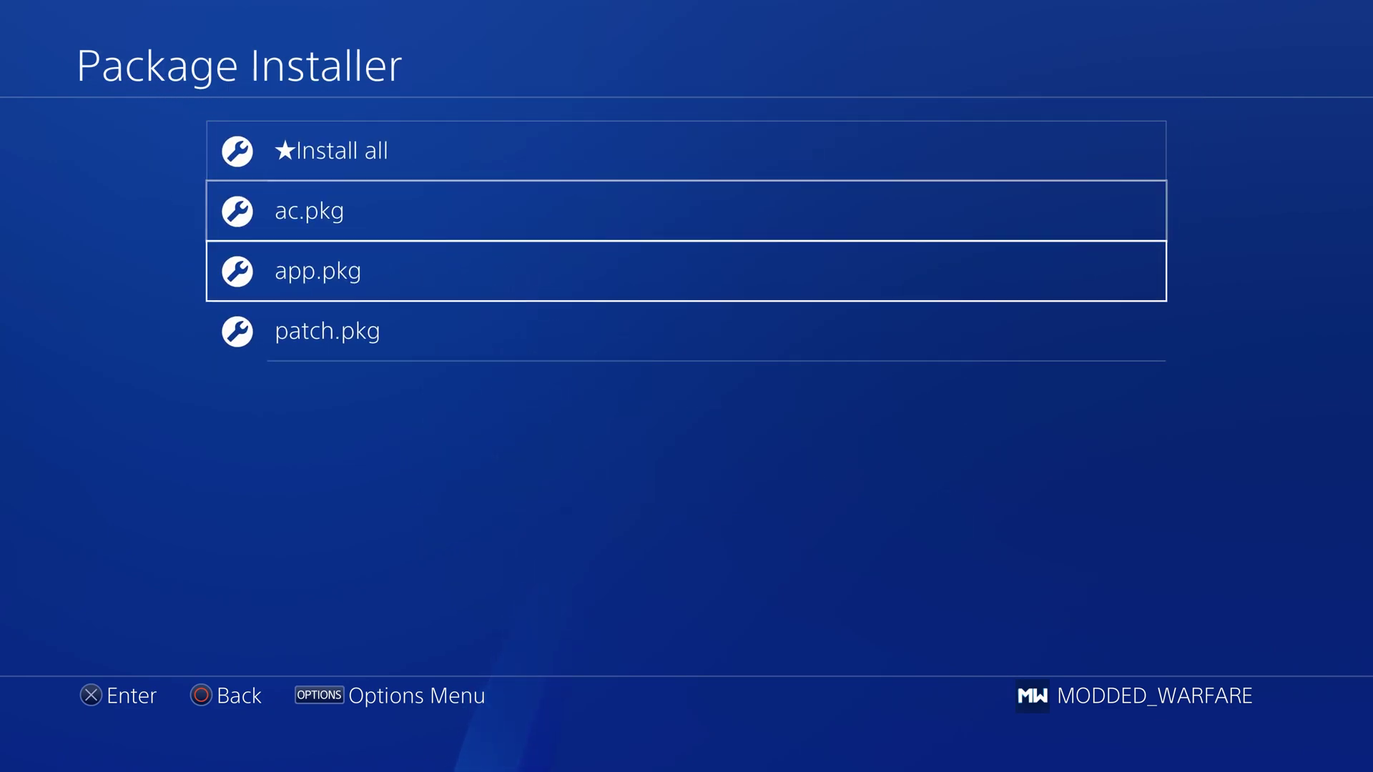
{"action": "key", "text": "Down"}
{"action": "key", "text": "Up"}
{"action": "key", "text": "Up"}
{"action": "key", "text": "Down"}
{"action": "key", "text": "Down"}
{"action": "key", "text": "Up"}
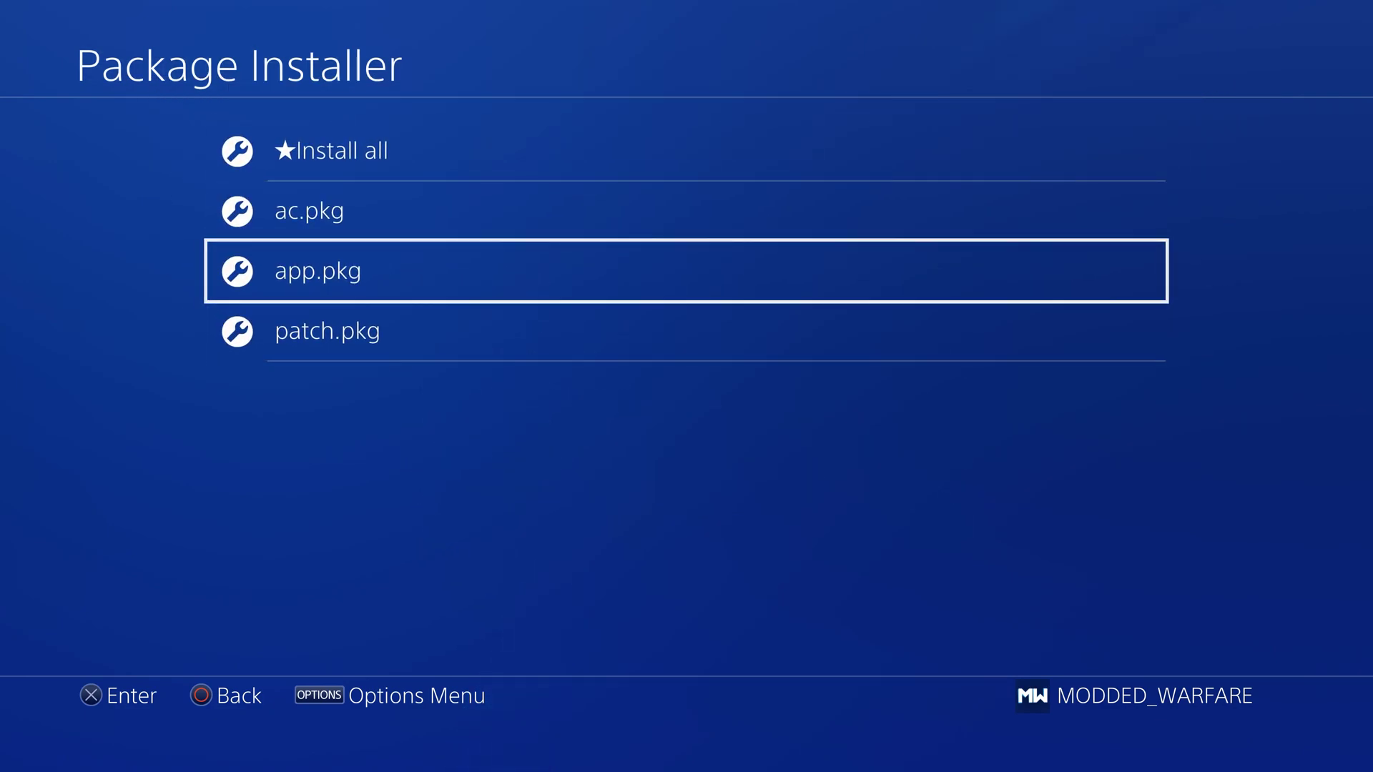
{"action": "key", "text": "Return"}
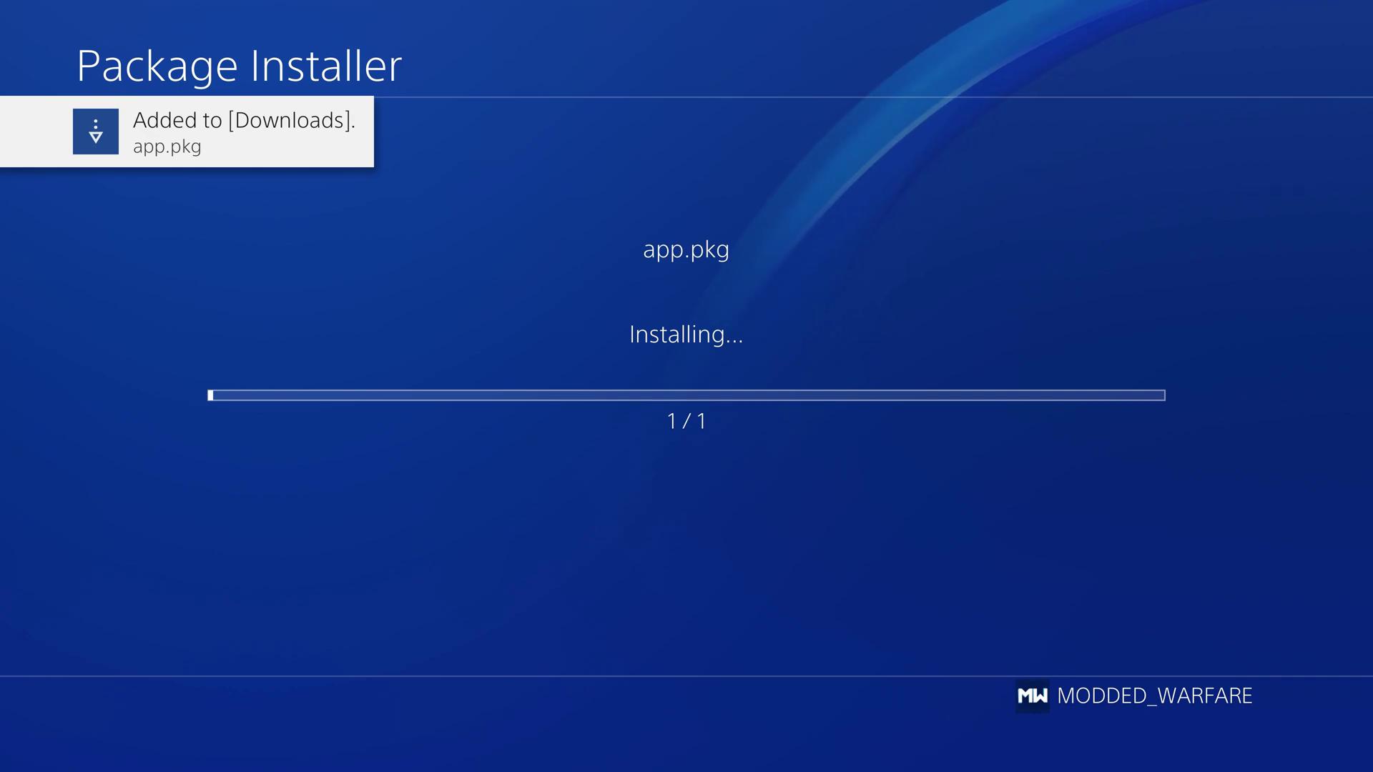
- Install the patch.pkg v1.26 update and the ac.pkg add-on, then back out to home
{"action": "key", "text": "Up"}
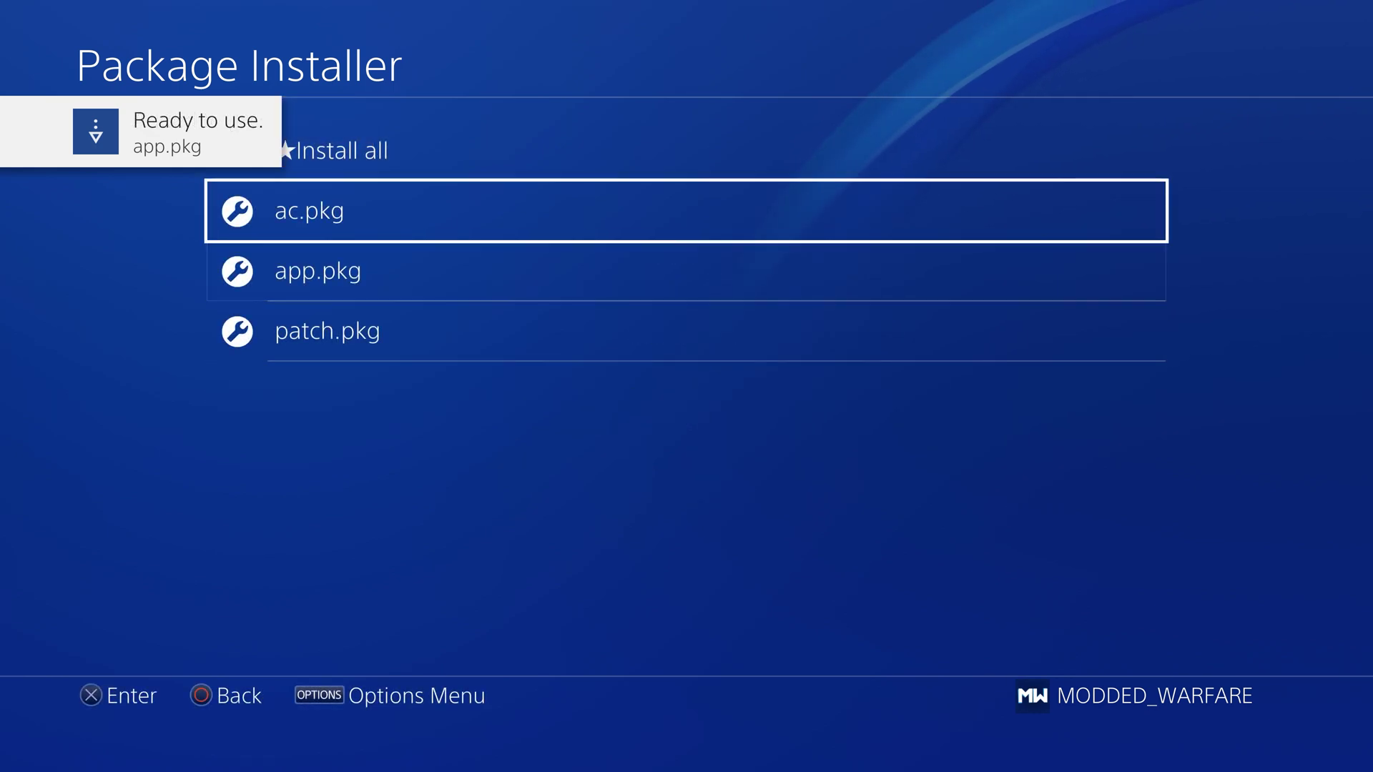
{"action": "key", "text": "Down"}
{"action": "key", "text": "Down"}
{"action": "key", "text": "Return"}
{"action": "key", "text": "Up"}
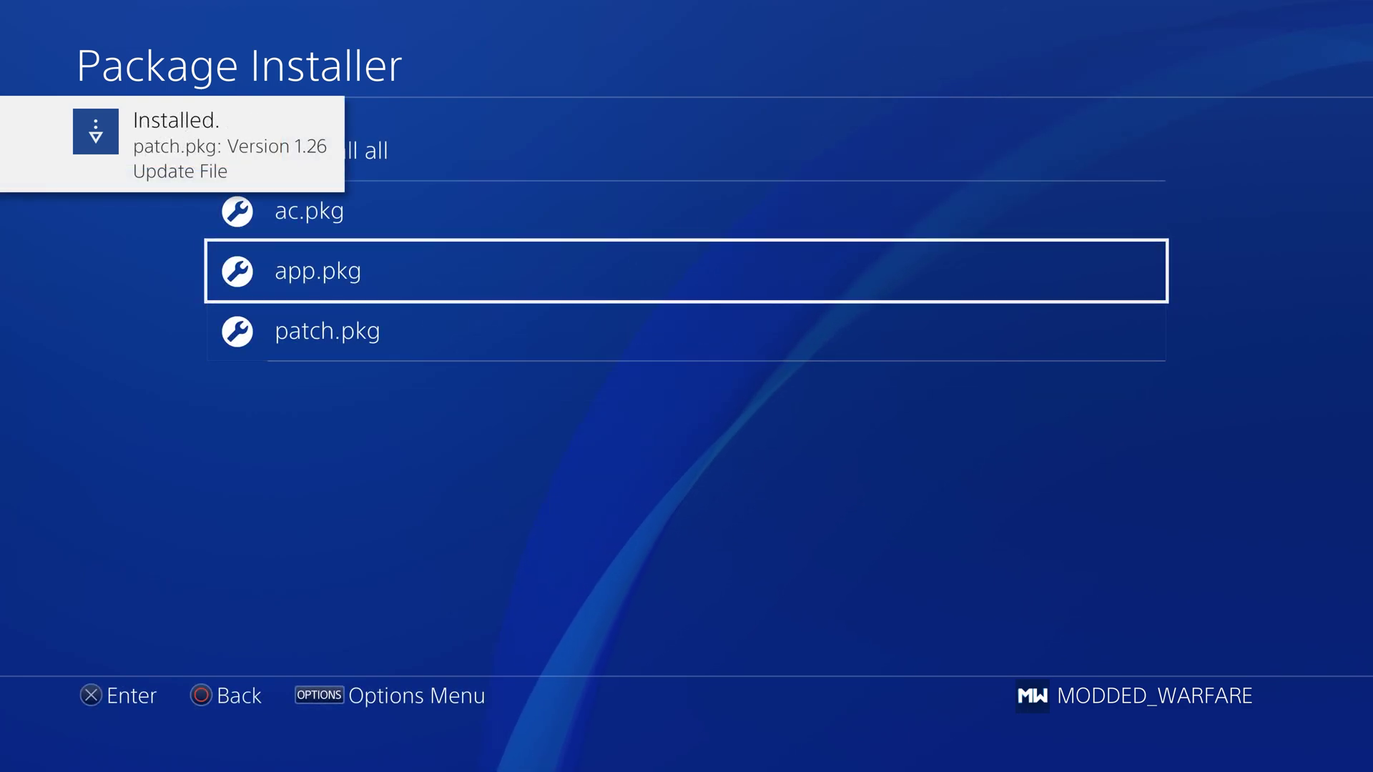
{"action": "key", "text": "Up"}
{"action": "key", "text": "Return"}
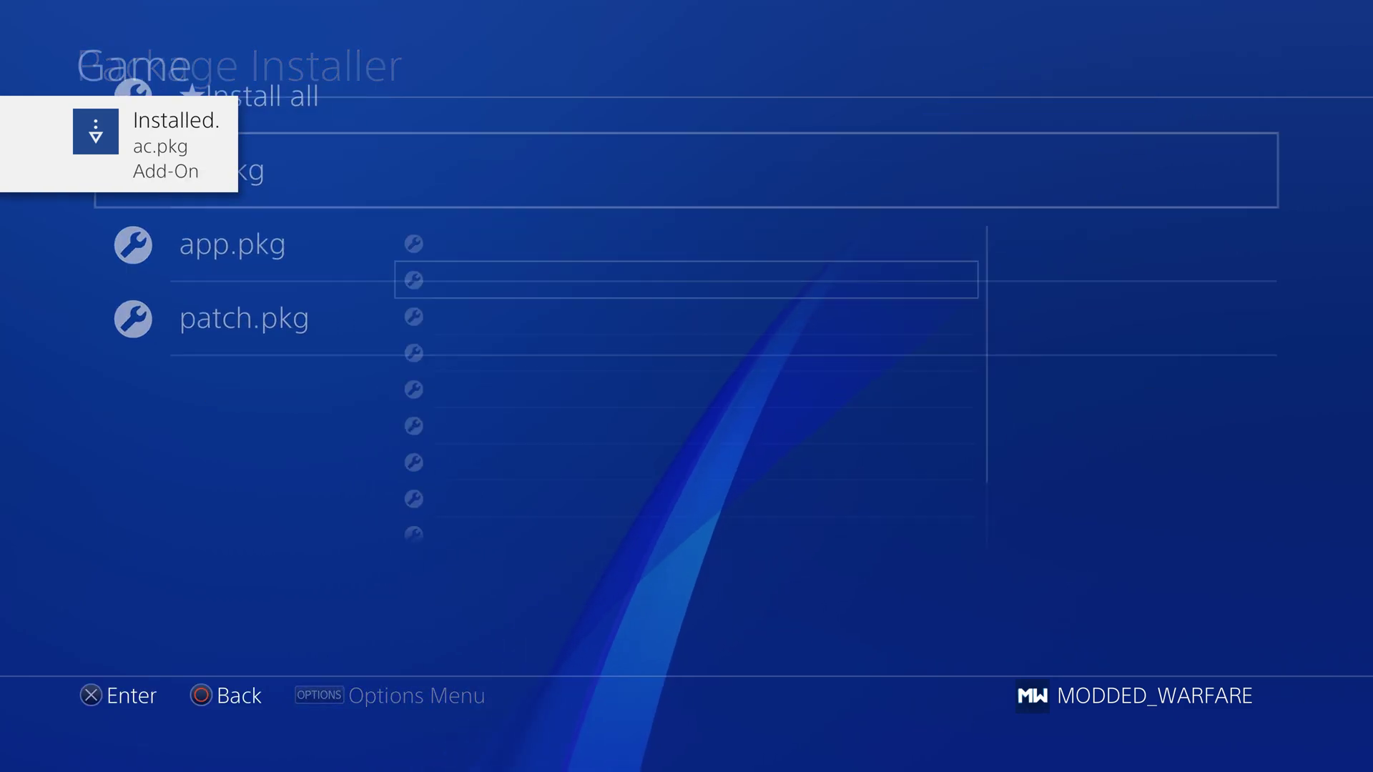
{"action": "key", "text": "Escape"}
{"action": "key", "text": "Escape"}
{"action": "key", "text": "Escape"}
{"action": "key", "text": "Down"}
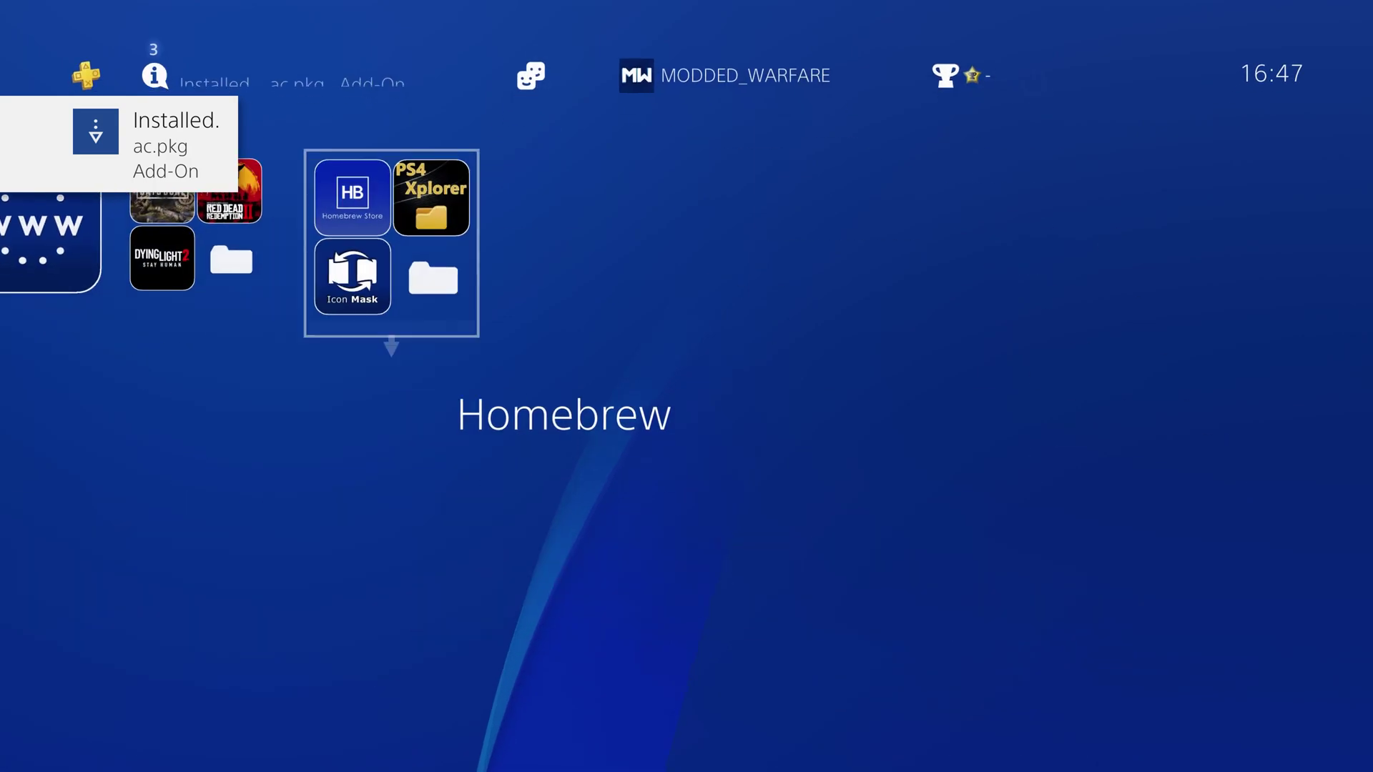
{"action": "key", "text": "Left"}
{"action": "key", "text": "Left"}
{"action": "key", "text": "Left"}
{"action": "key", "text": "Menu"}
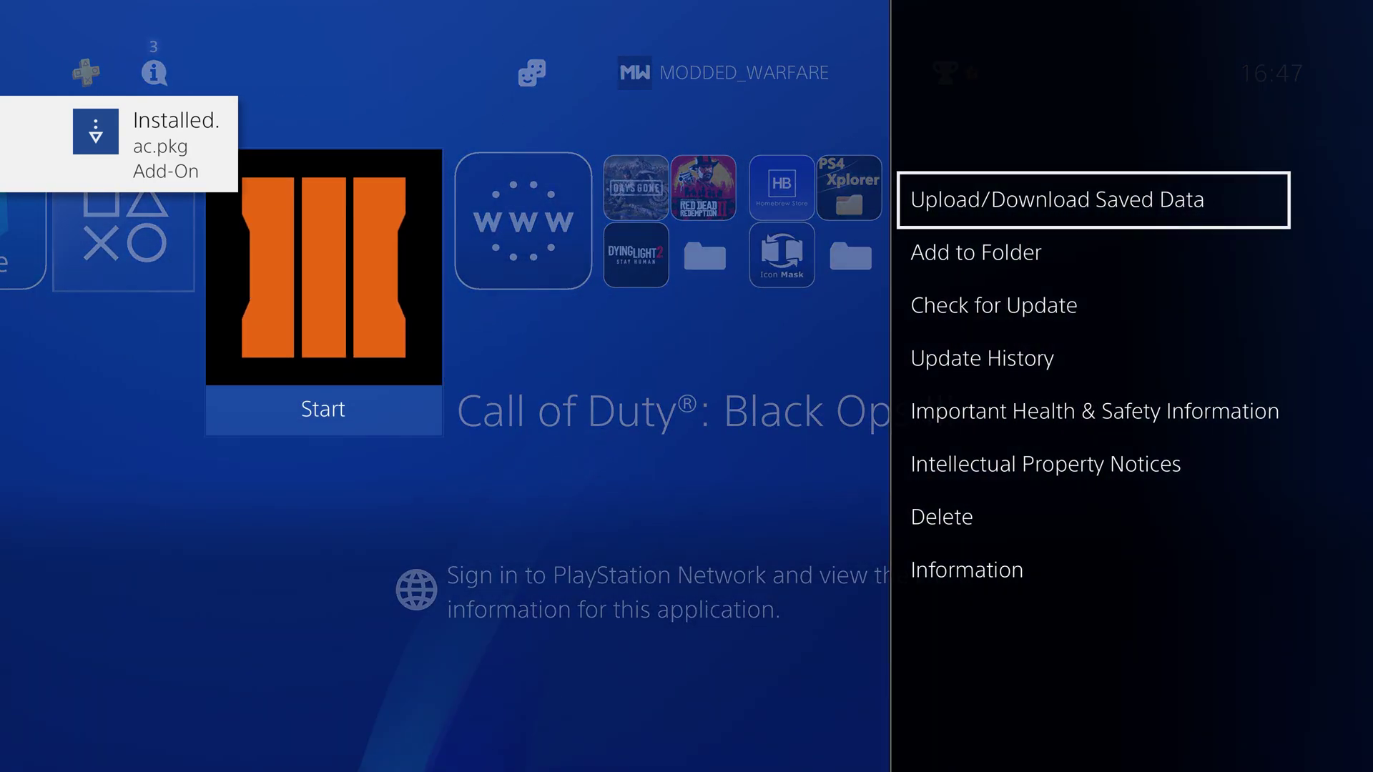
{"action": "key", "text": "Down"}
{"action": "key", "text": "Down"}
{"action": "key", "text": "Down"}
{"action": "key", "text": "Down"}
{"action": "key", "text": "Down"}
{"action": "key", "text": "Down"}
{"action": "key", "text": "Down"}
{"action": "key", "text": "Return"}
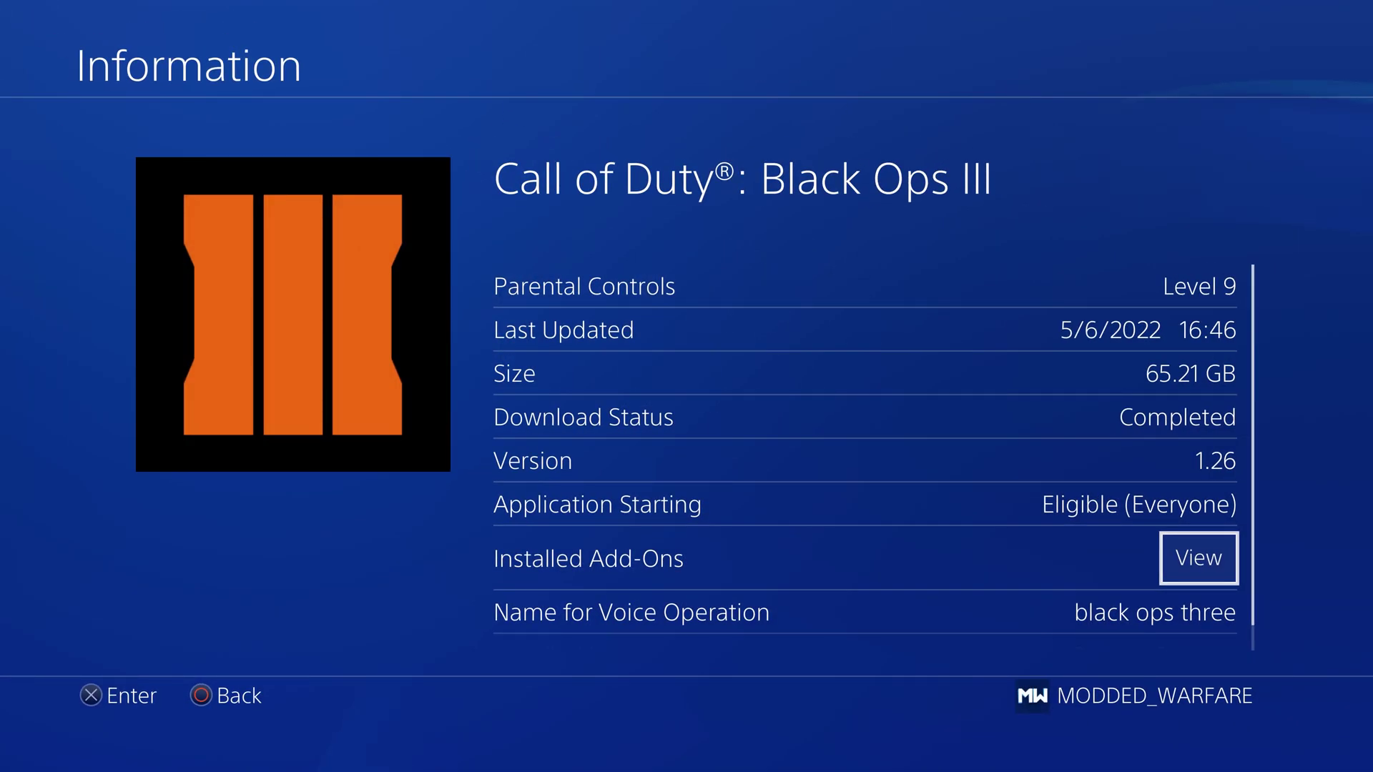
{"action": "key", "text": "Return"}
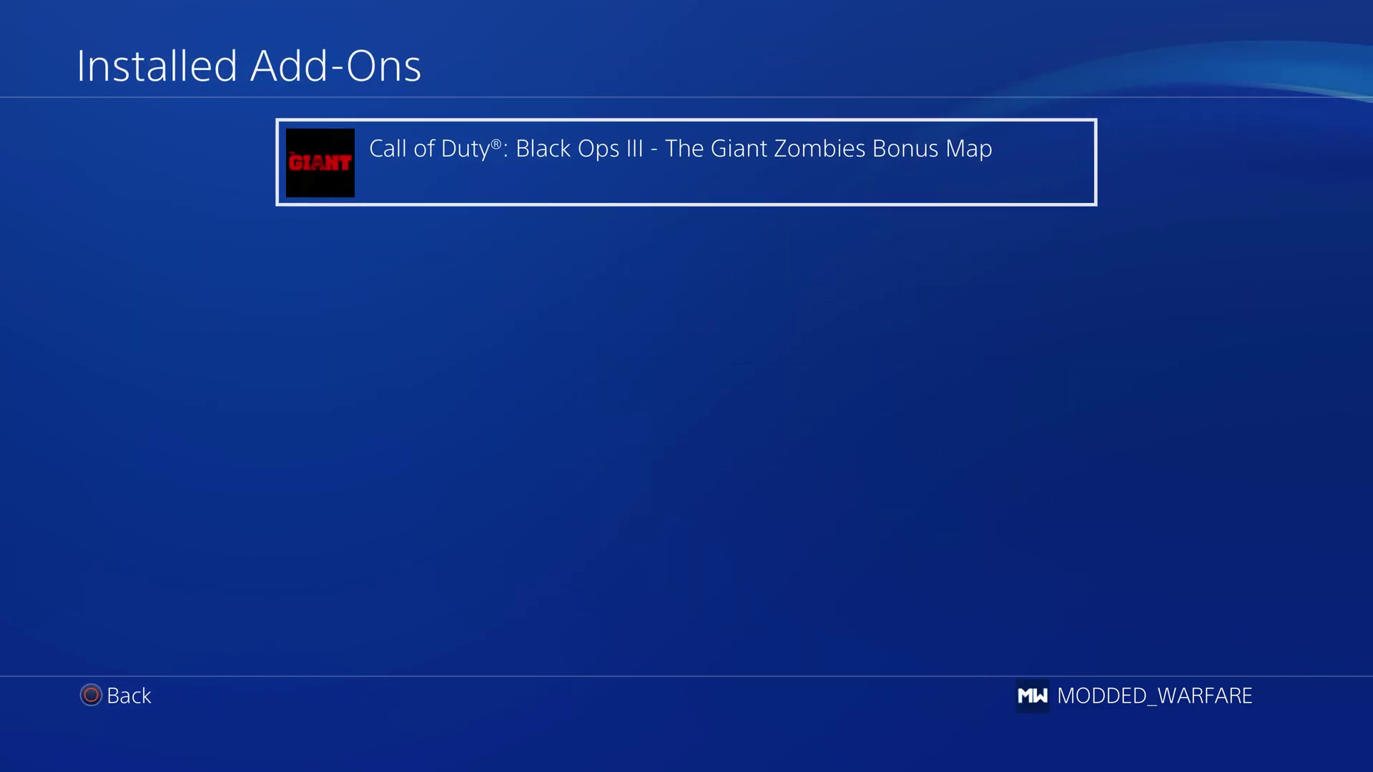
{"action": "key", "text": "Escape"}
{"action": "key", "text": "Escape"}
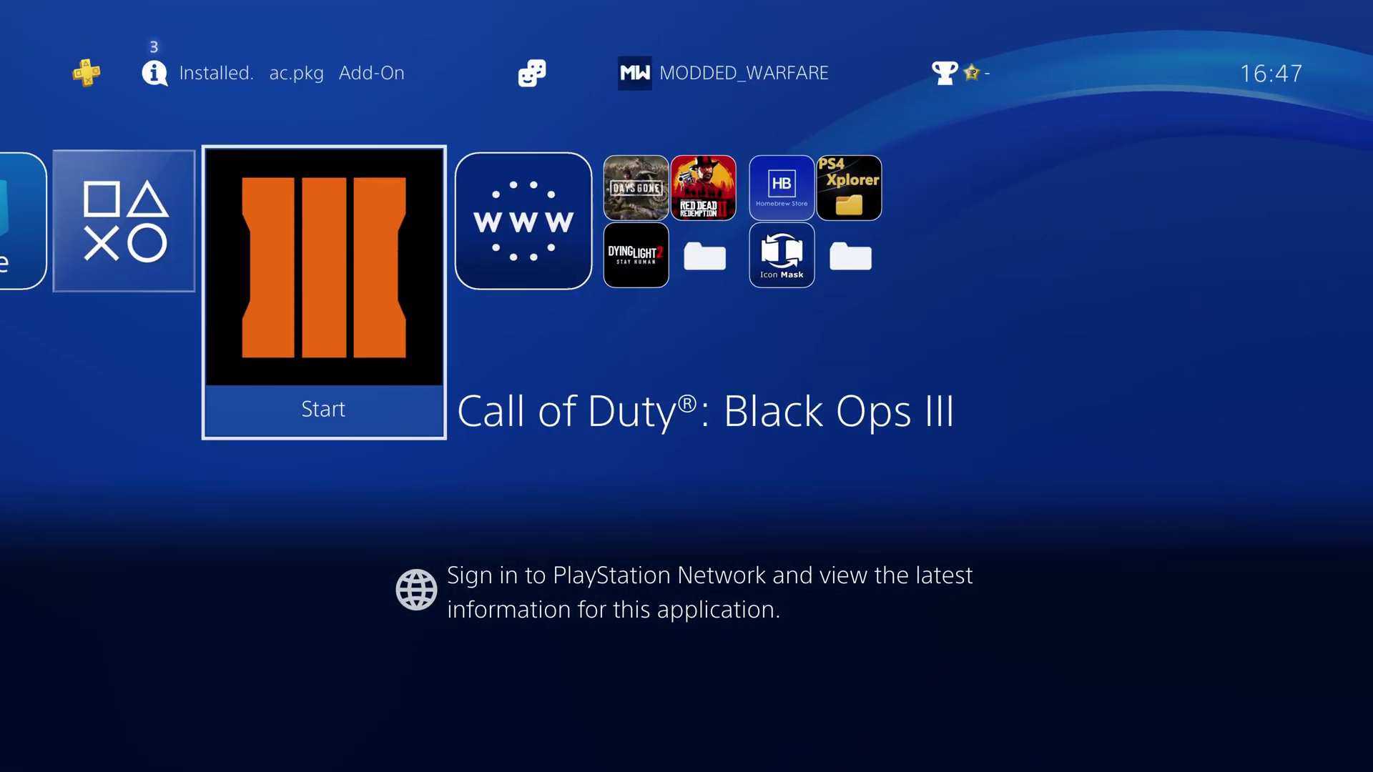